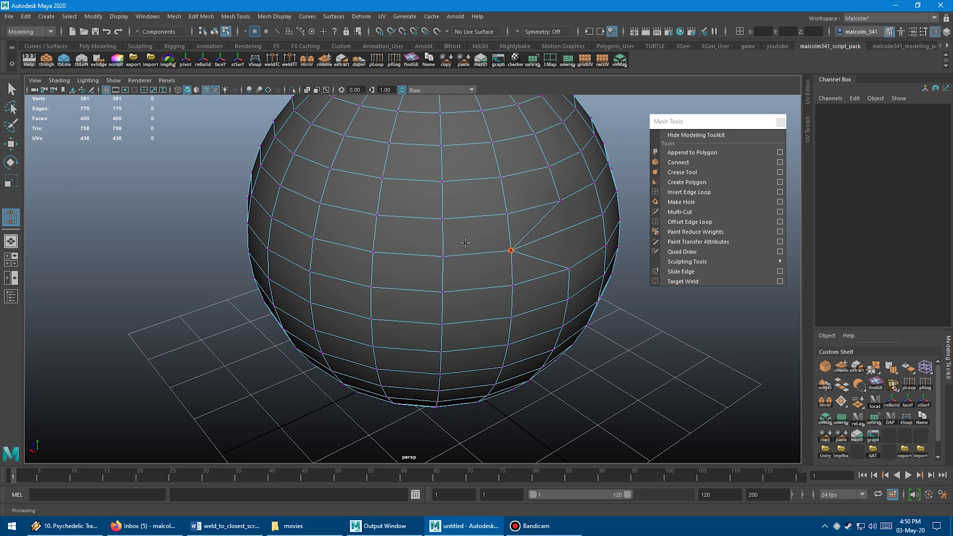
Weld vertices near the sphere's middle one by one into their neighbours in the row above using Target Weld
drag(464, 254, 461, 219)
drag(408, 248, 324, 218)
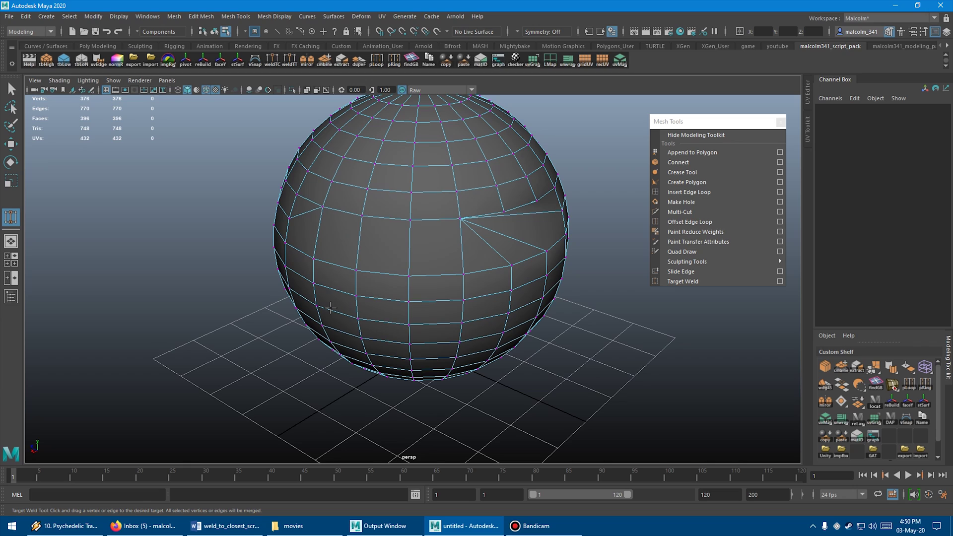
drag(290, 220, 296, 195)
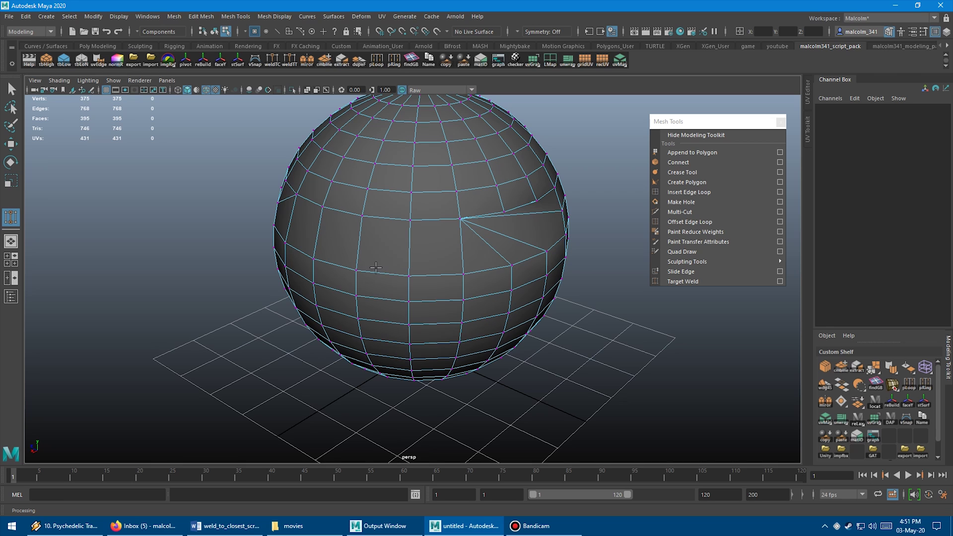
drag(356, 270, 361, 217)
drag(313, 259, 322, 206)
alt+drag(360, 249, 414, 264)
drag(416, 296, 308, 245)
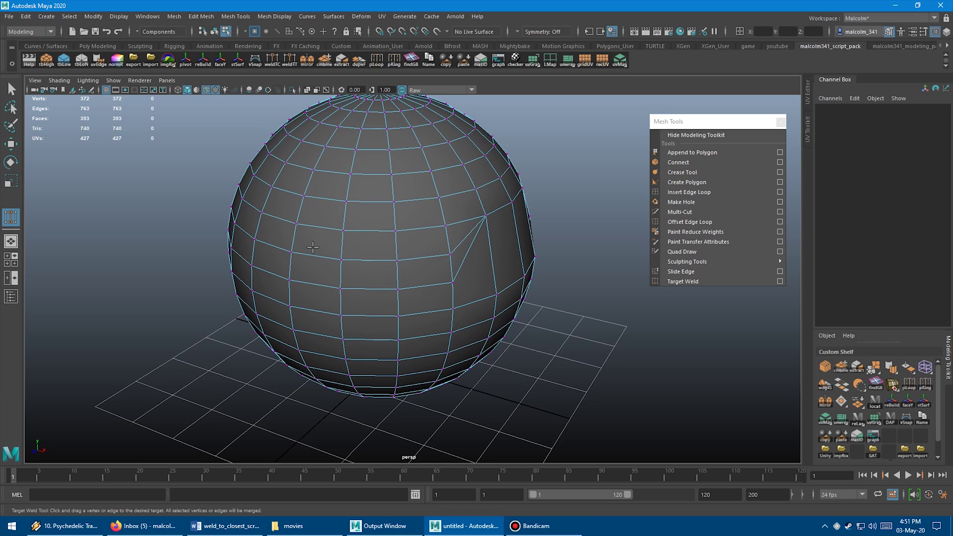
Try to weld five selected vertices of a middle row to the row above in one go with Target Weld, and undo it
key(q)
click(255, 240)
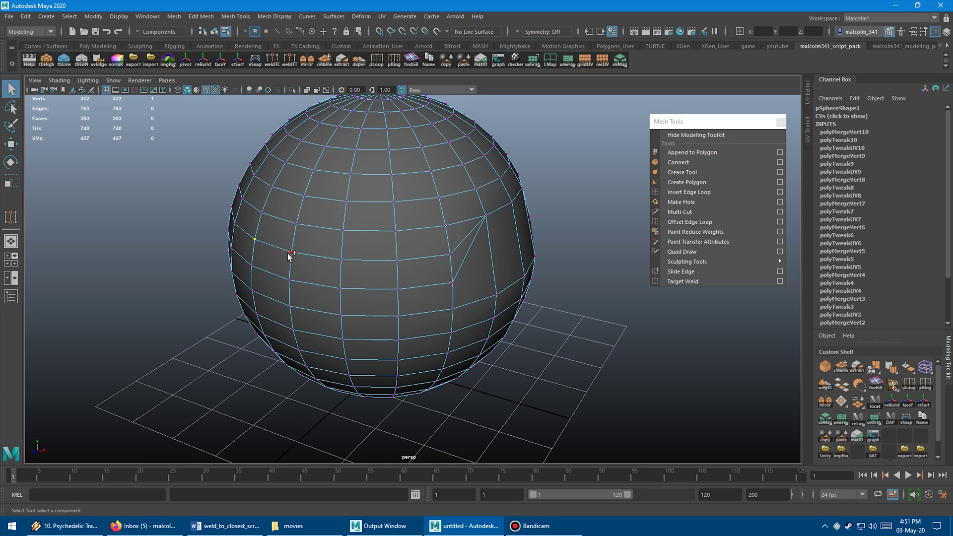
shift+click(443, 260)
click(683, 282)
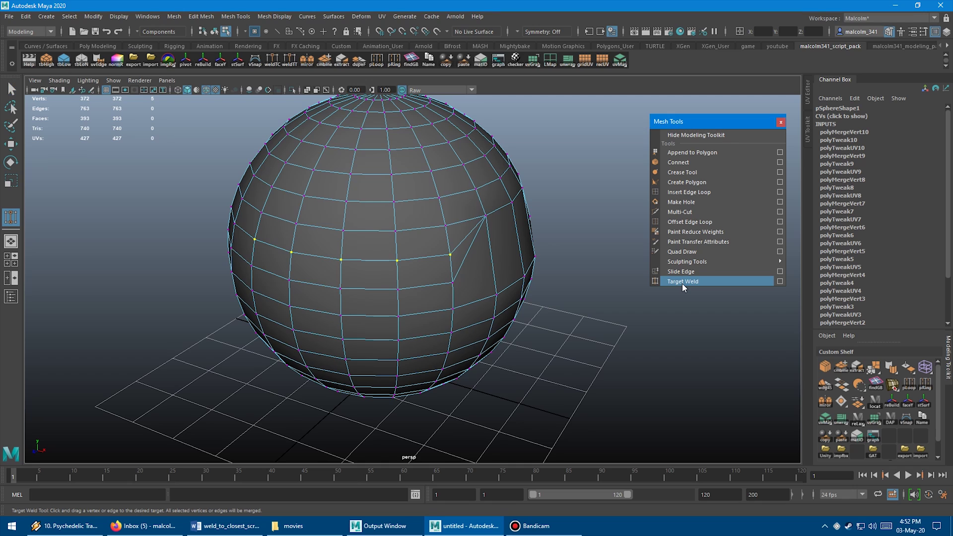
mouse_move(450, 254)
mouse_down()
mouse_move(444, 233)
mouse_move(265, 217)
mouse_move(425, 228)
mouse_move(412, 248)
mouse_up()
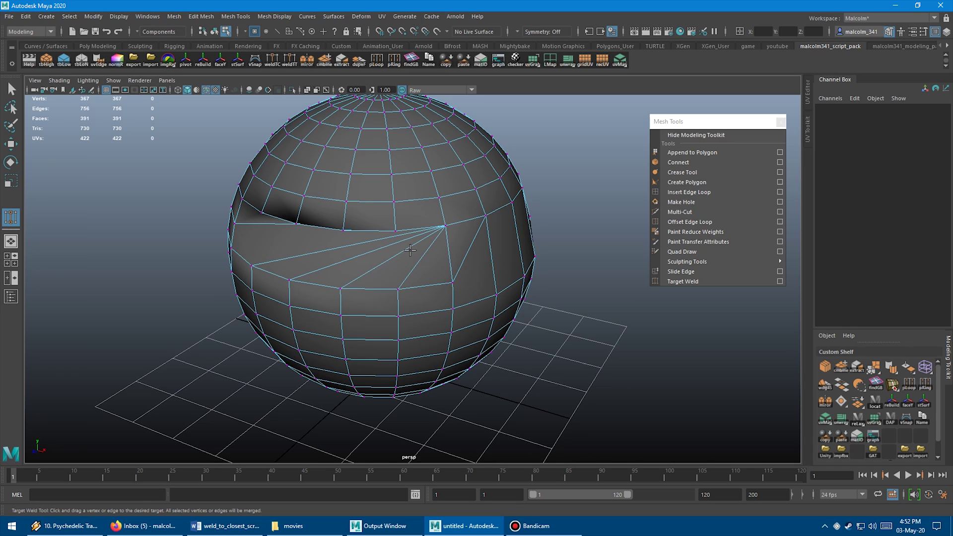
key(ctrl+z)
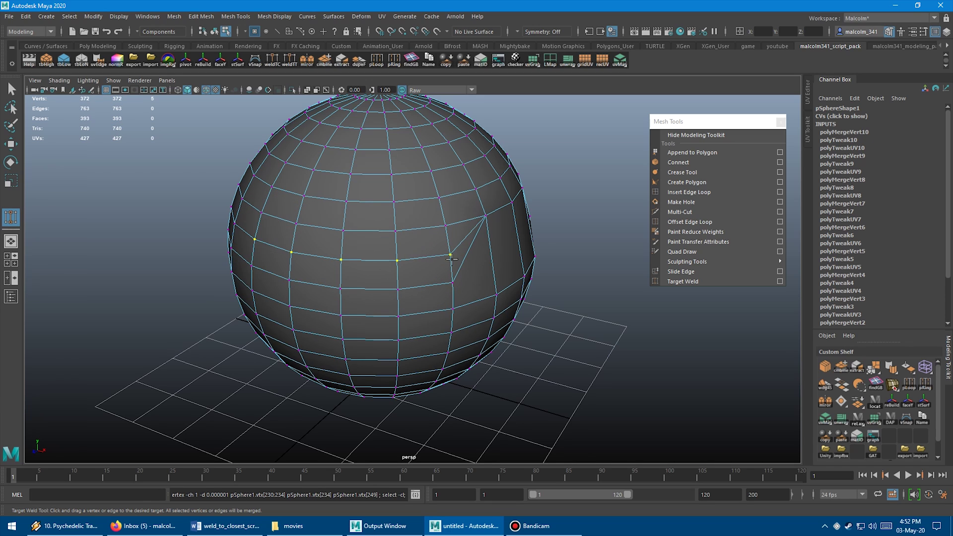
Clear the vertex selection and target-weld the vertices of that middle row individually to the row above
click(529, 262)
drag(453, 255, 446, 226)
drag(398, 260, 396, 231)
drag(341, 259, 260, 211)
alt+drag(408, 245, 372, 245)
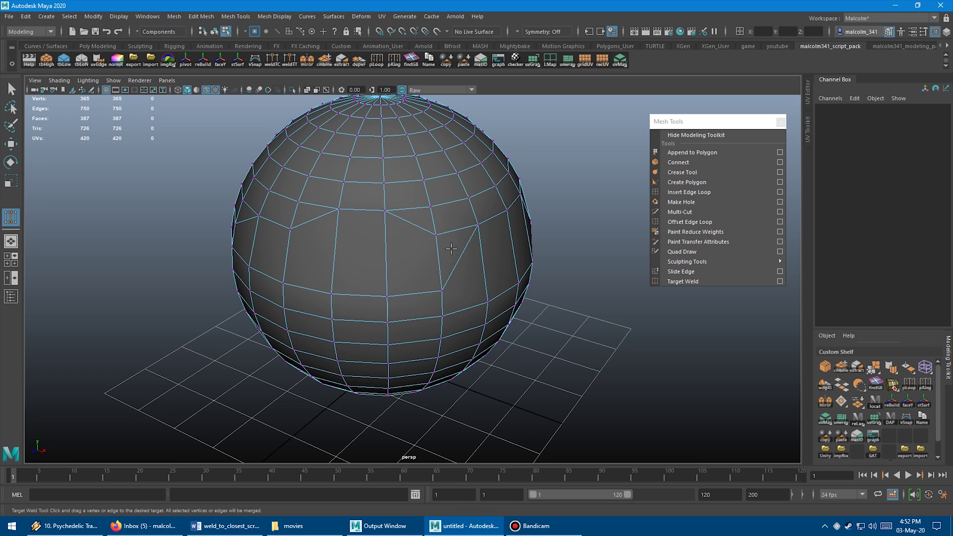
alt+drag(429, 247, 458, 250)
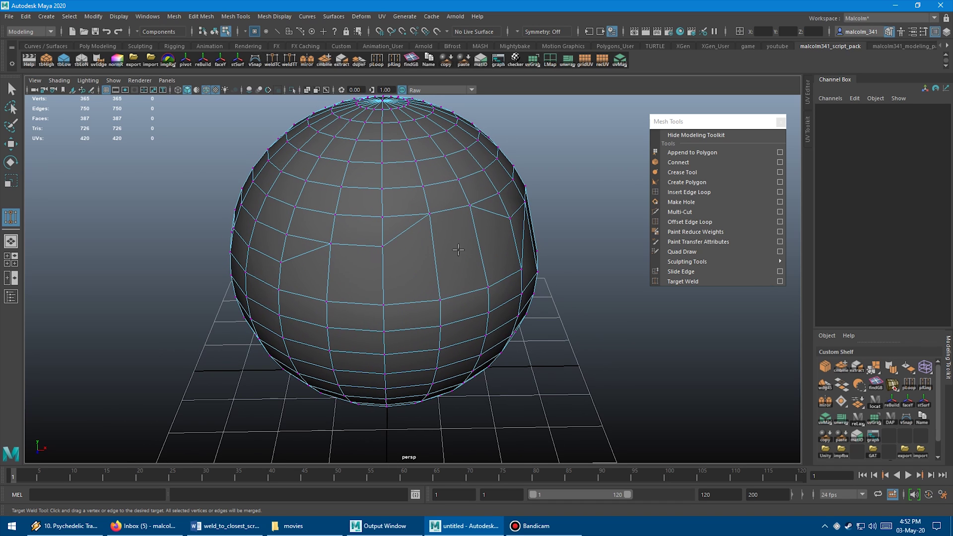
drag(383, 246, 386, 219)
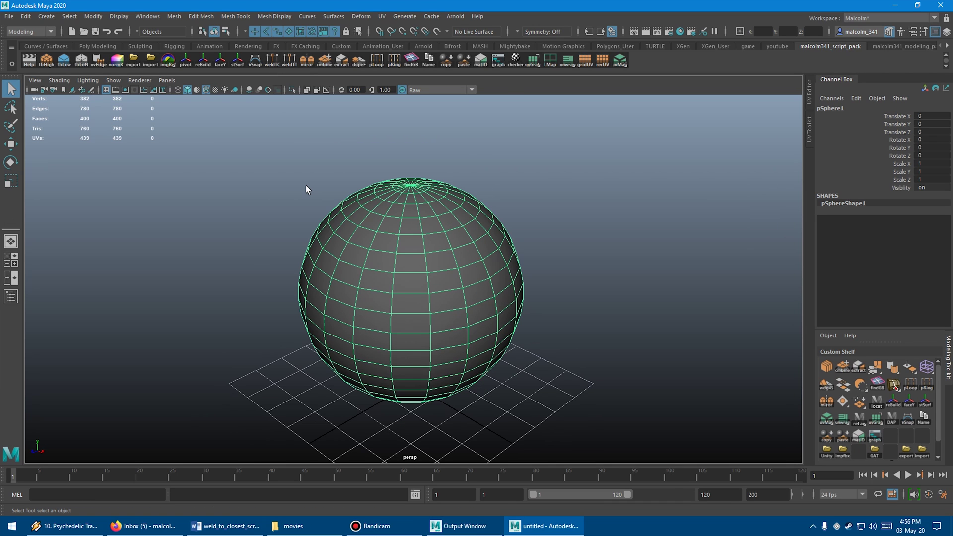
Switch the fresh sphere to vertex selection, move one upper vertex towards the vertex below it and weld it to the closest vertex
alt+middle_drag(307, 186, 292, 168)
alt+right_drag(292, 168, 306, 169)
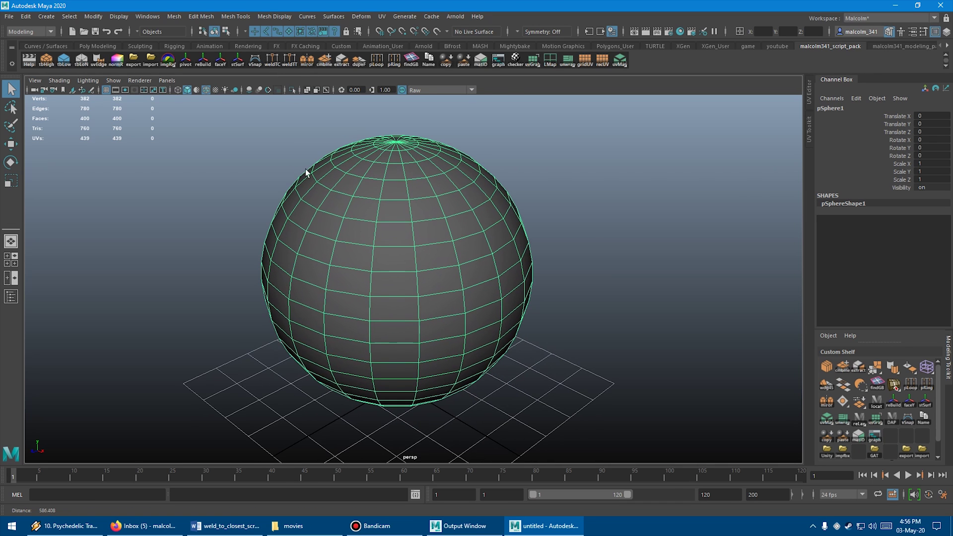
mouse_move(282, 174)
alt+mouse_down()
mouse_move(299, 164)
mouse_move(279, 168)
alt+mouse_up()
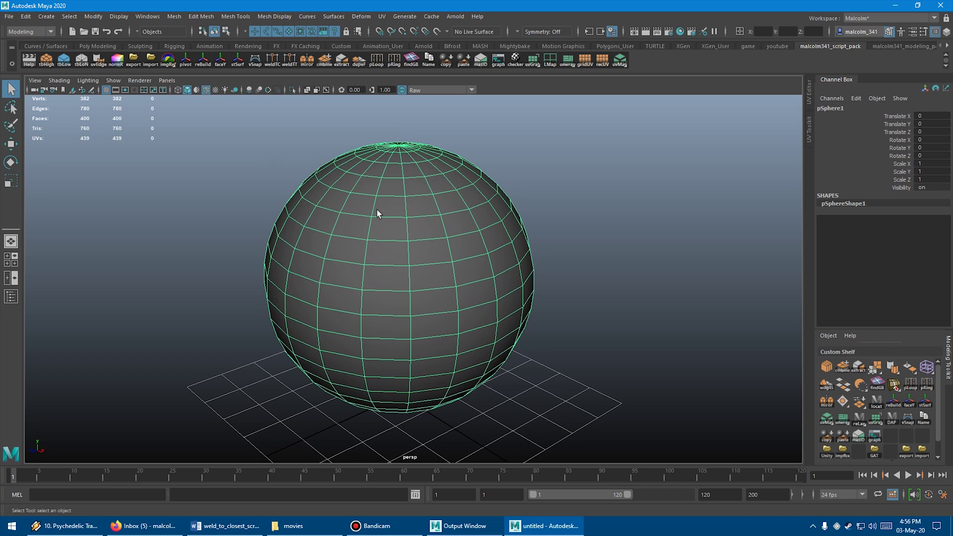
right_drag(370, 206, 325, 208)
click(351, 193)
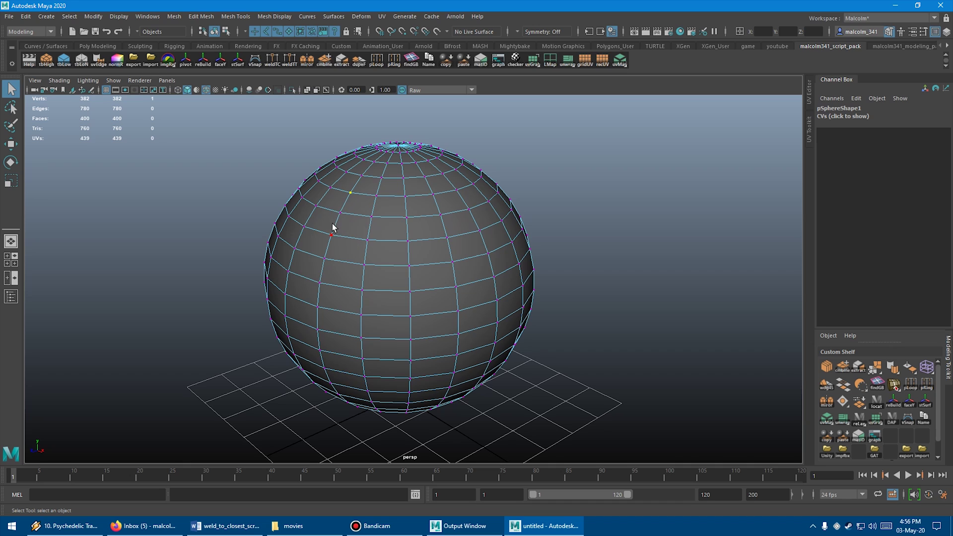
alt+right_drag(356, 228, 380, 214)
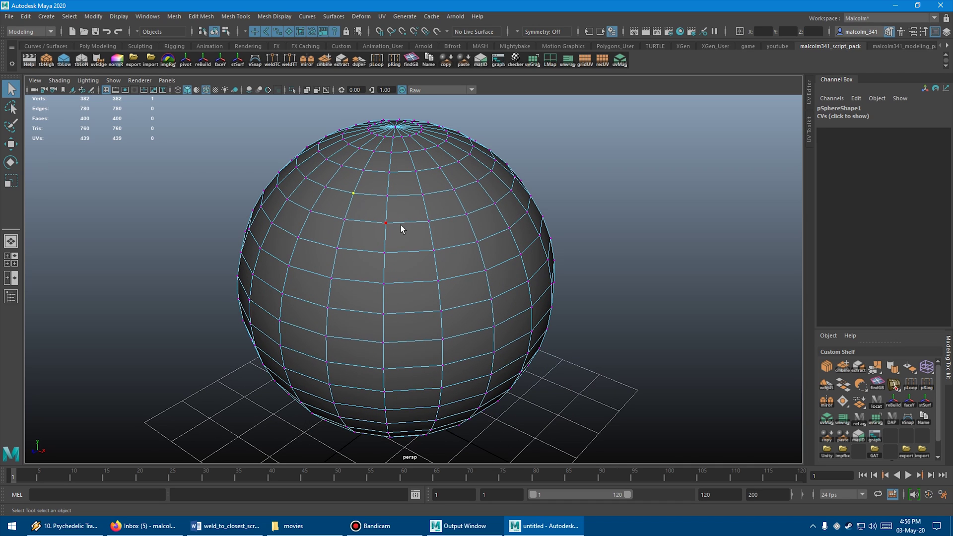
key(w)
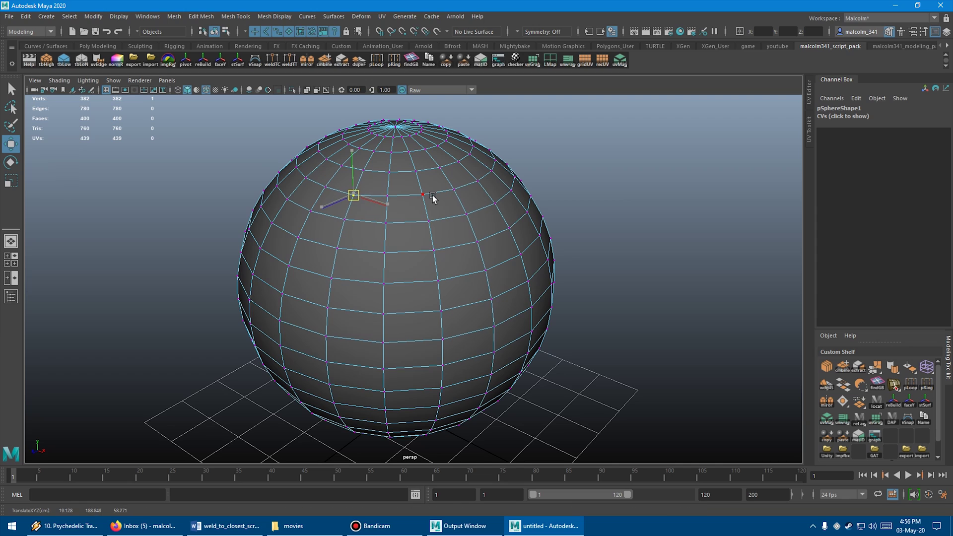
middle_drag(433, 195, 419, 213)
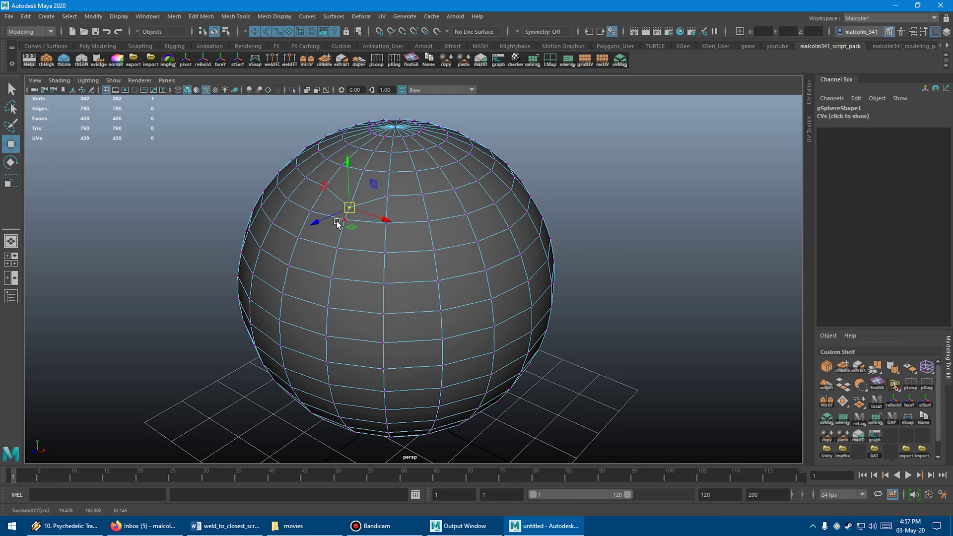
click(270, 61)
alt+drag(328, 203, 246, 171)
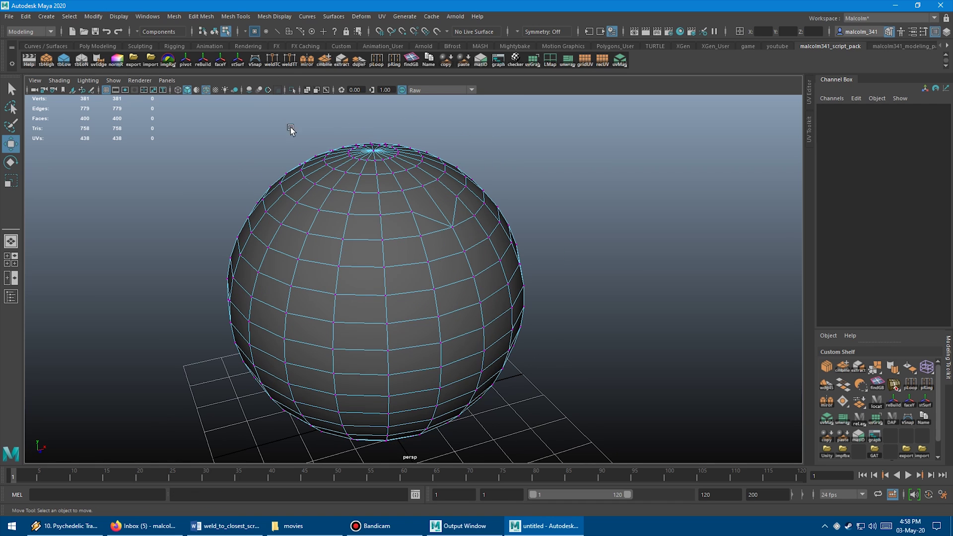
Move another upper vertex close to its neighbour below and repeat the weld to closest
alt+drag(289, 127, 292, 132)
scroll(293, 133, up, 1)
click(380, 214)
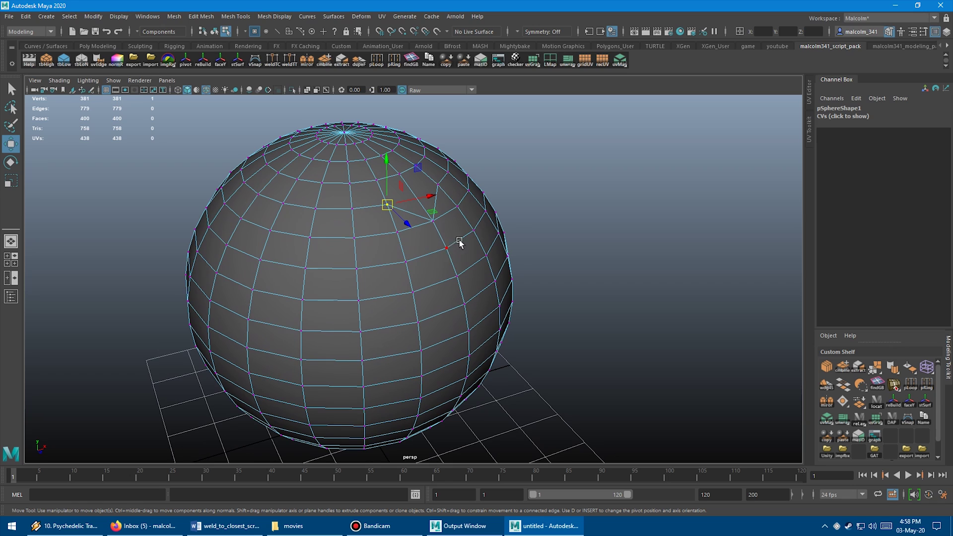
alt+drag(459, 241, 454, 250)
middle_drag(476, 164, 492, 183)
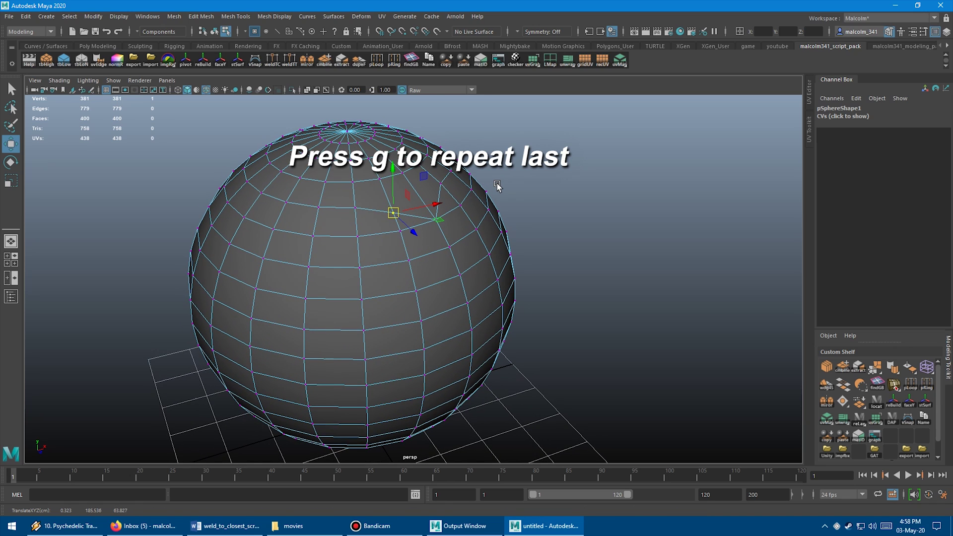
key(g)
Move four more vertices along the same row towards their neighbours below, repeating the weld to closest after each
click(365, 210)
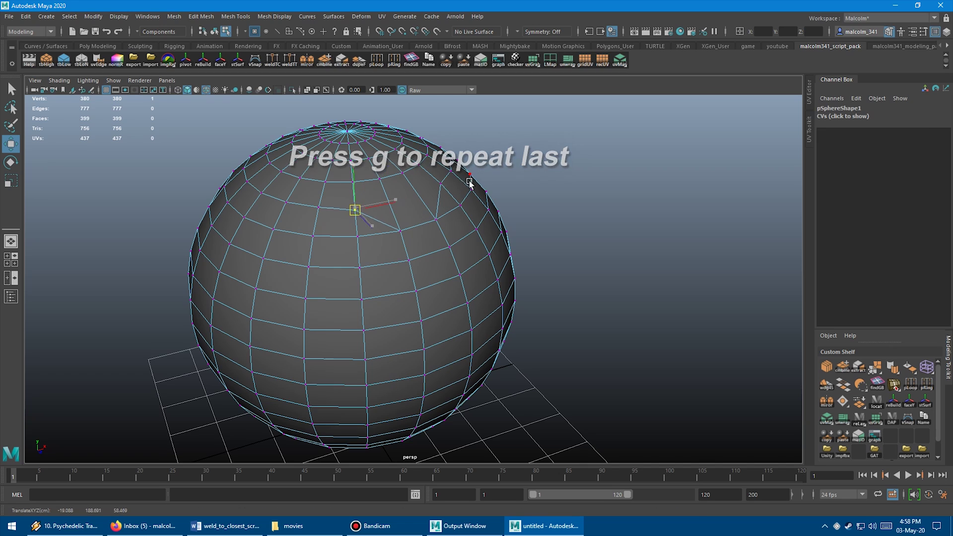
key(g)
click(319, 209)
middle_drag(450, 190, 325, 216)
key(g)
click(289, 204)
key(g)
click(263, 194)
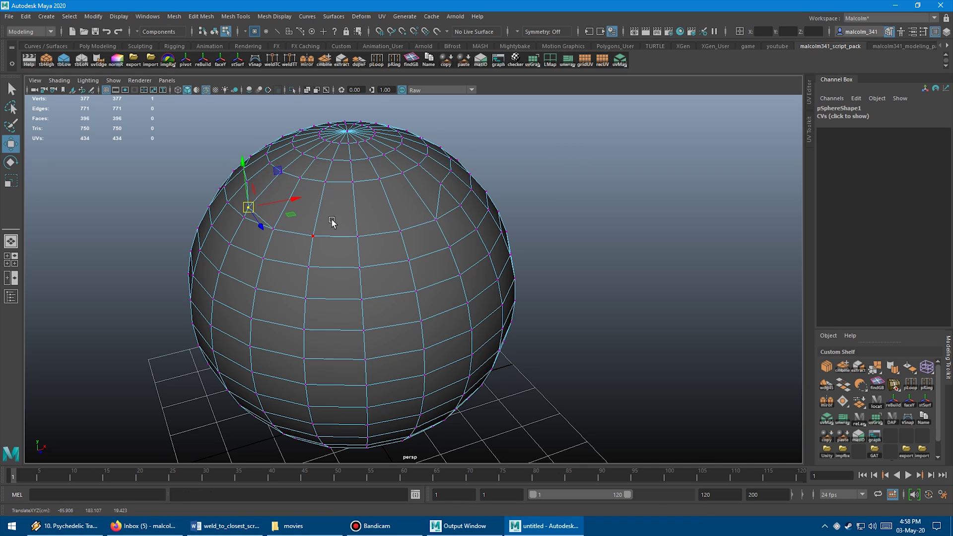
key(g)
Move three vertices of the next row down close to neighbouring vertices, repeating the weld to closest for each
click(317, 238)
middle_drag(386, 242, 403, 197)
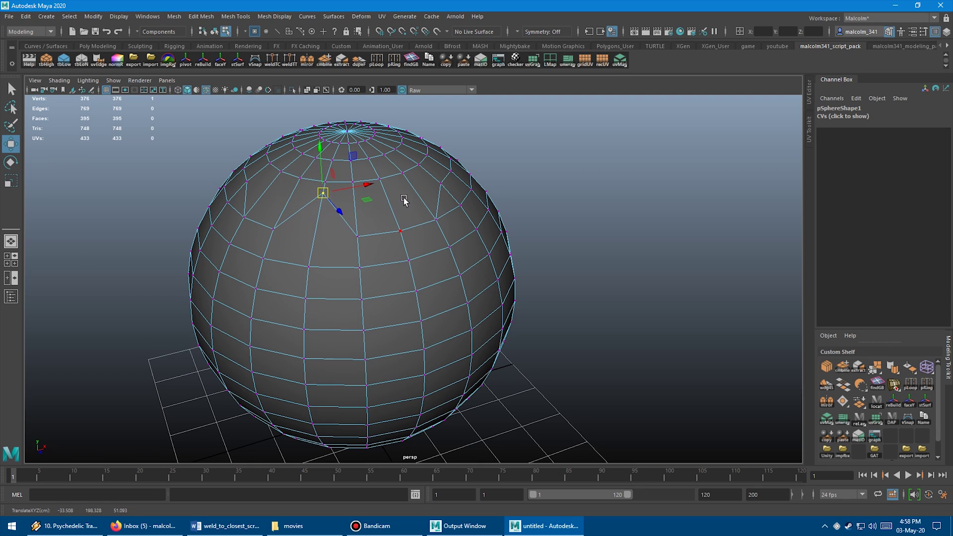
key(g)
click(359, 235)
middle_drag(419, 255, 538, 267)
key(g)
click(405, 231)
key(g)
Shift three vertices below the opened area down towards the row beneath, repeating the weld to closest for each
click(410, 260)
key(g)
click(361, 268)
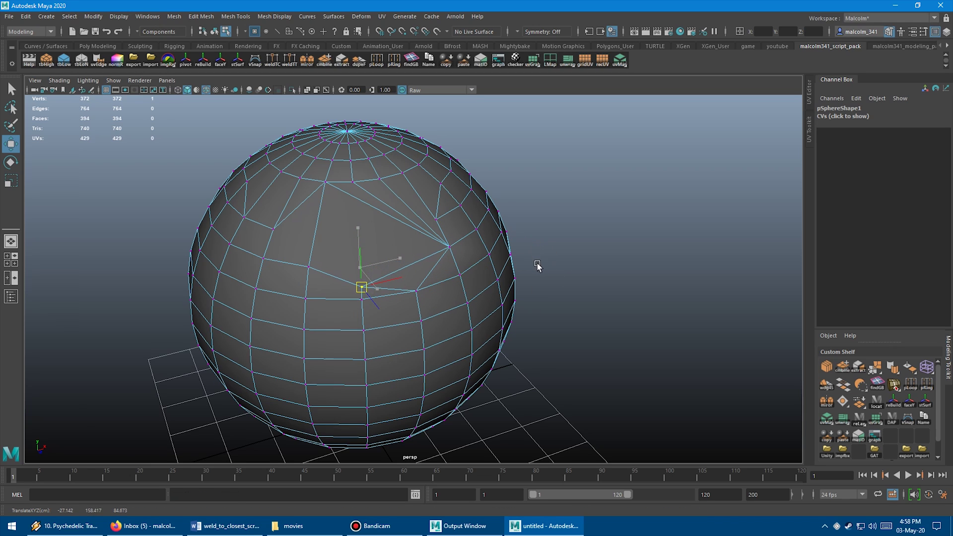
key(g)
click(308, 267)
middle_drag(408, 245, 407, 266)
key(g)
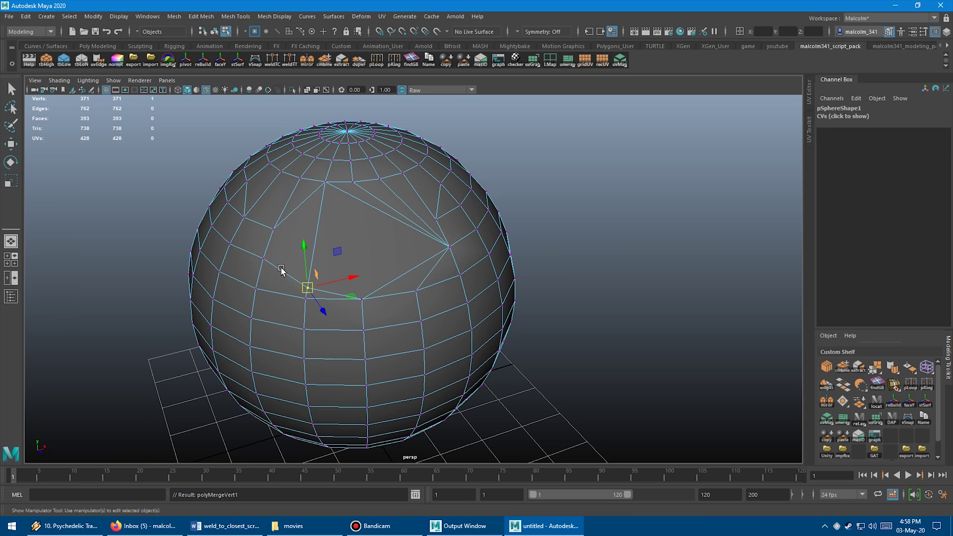
Weld four vertices around the side and upper edge of the enlarged area into their closest neighbours, one at a time
click(264, 259)
middle_drag(372, 238, 404, 250)
key(g)
click(277, 230)
key(g)
click(306, 182)
key(g)
click(328, 184)
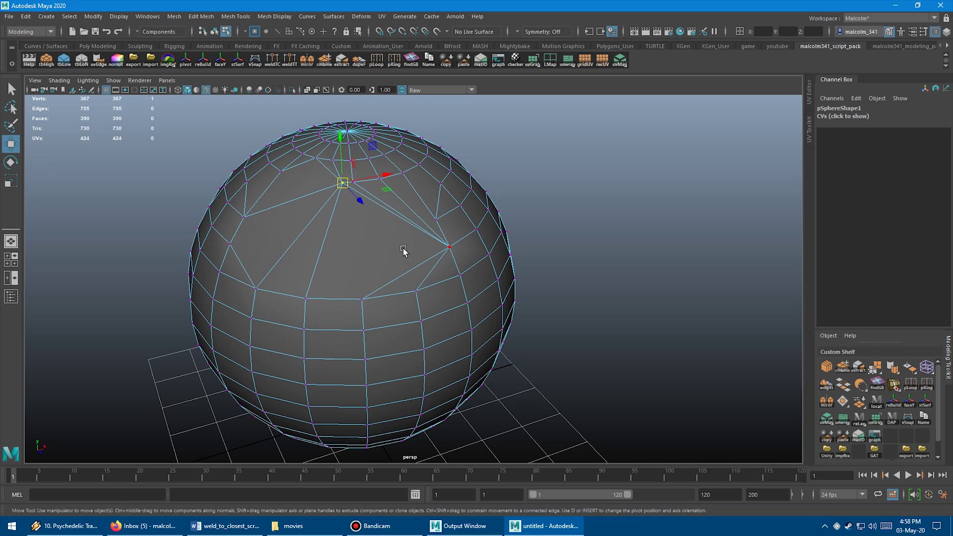
key(g)
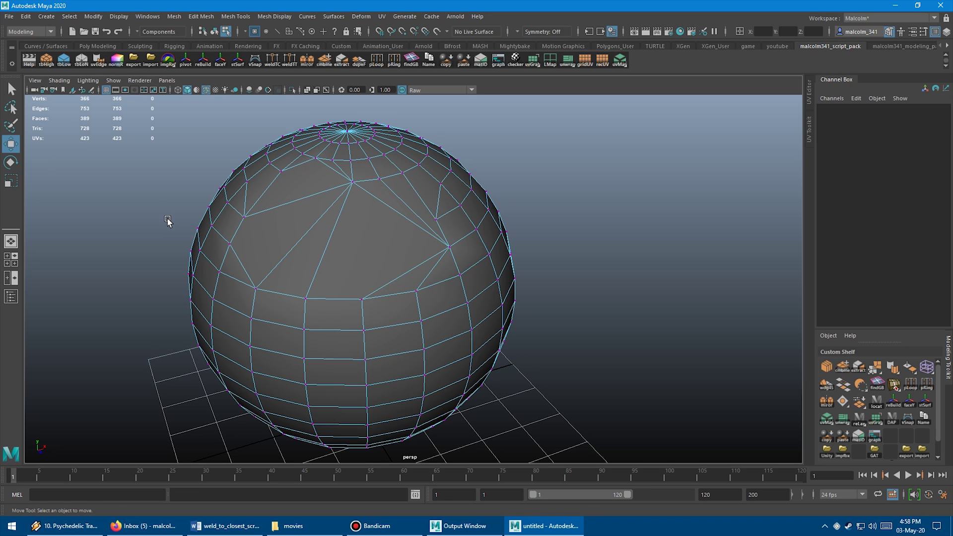
Move the lower corner vertex of the enlarged area down towards the vertex beneath and repeat the weld to closest
alt+drag(168, 221, 320, 270)
click(318, 292)
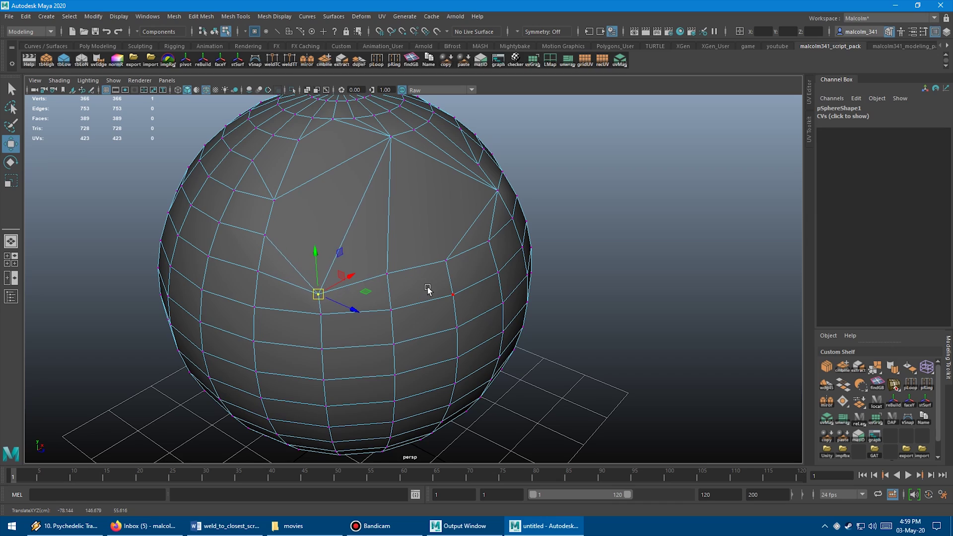
key(g)
alt+drag(428, 291, 439, 246)
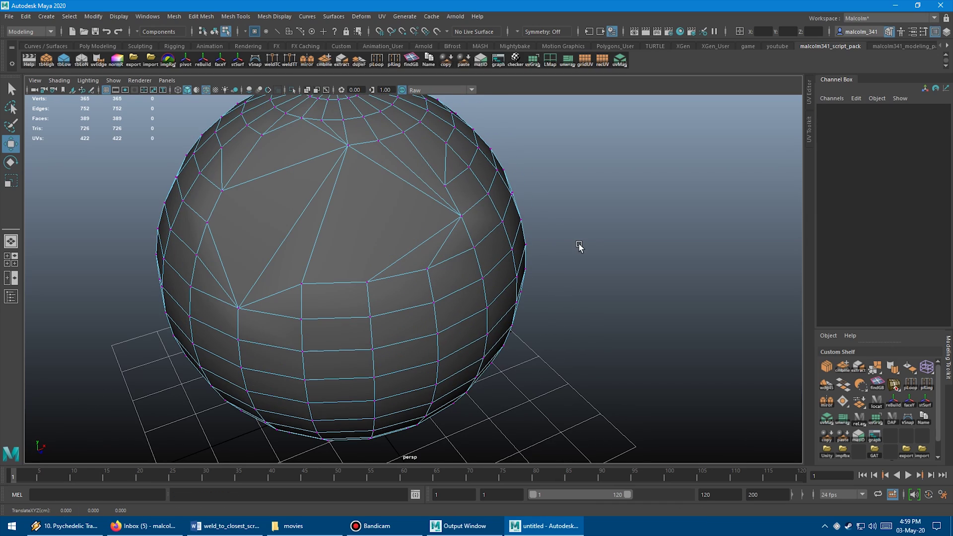
Select five adjacent vertices along a middle row, move them down close to the next row and weld them to the closest vertices
alt+right_drag(611, 242, 538, 238)
alt+drag(539, 238, 527, 215)
alt+right_drag(527, 215, 505, 217)
alt+drag(505, 217, 460, 213)
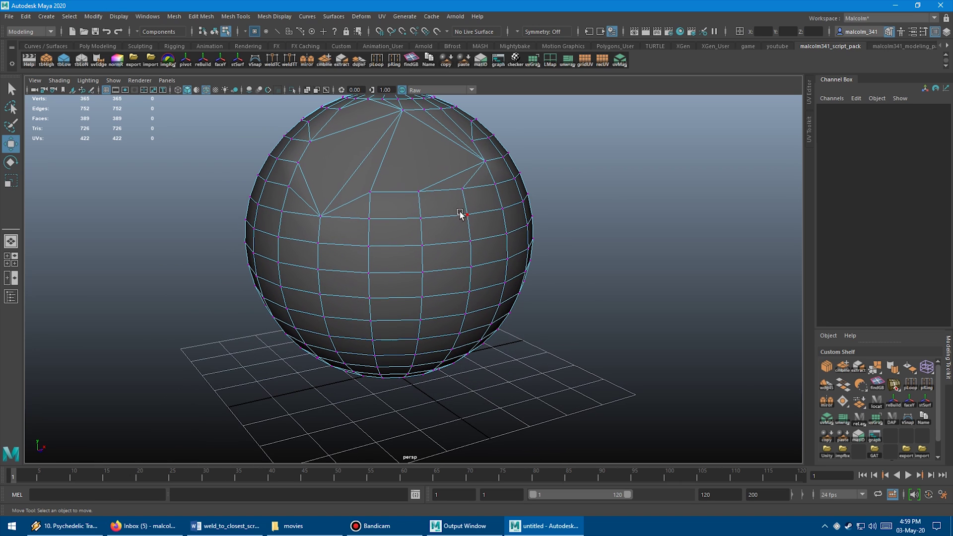
key(q)
click(318, 243)
shift+click(368, 246)
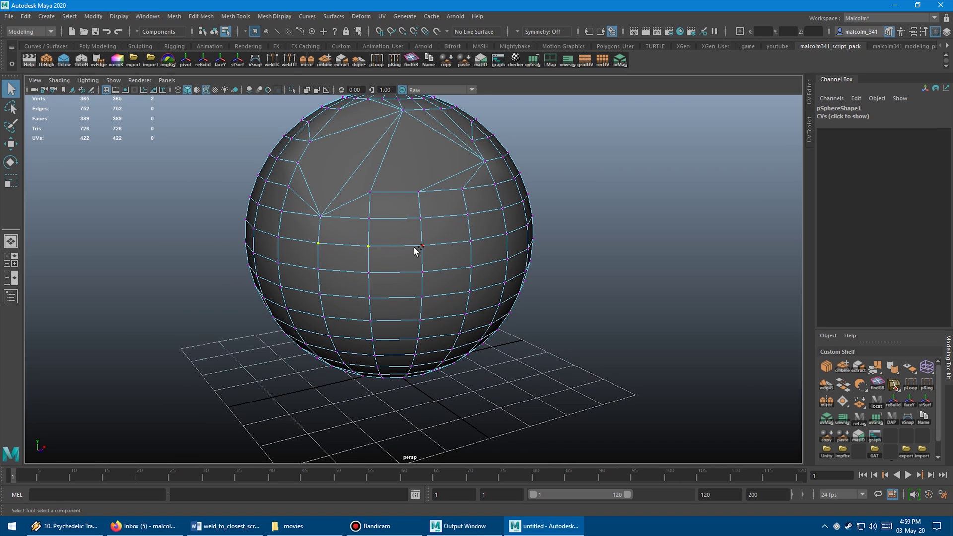
shift+click(422, 245)
shift+click(506, 234)
key(w)
alt+drag(585, 272, 587, 230)
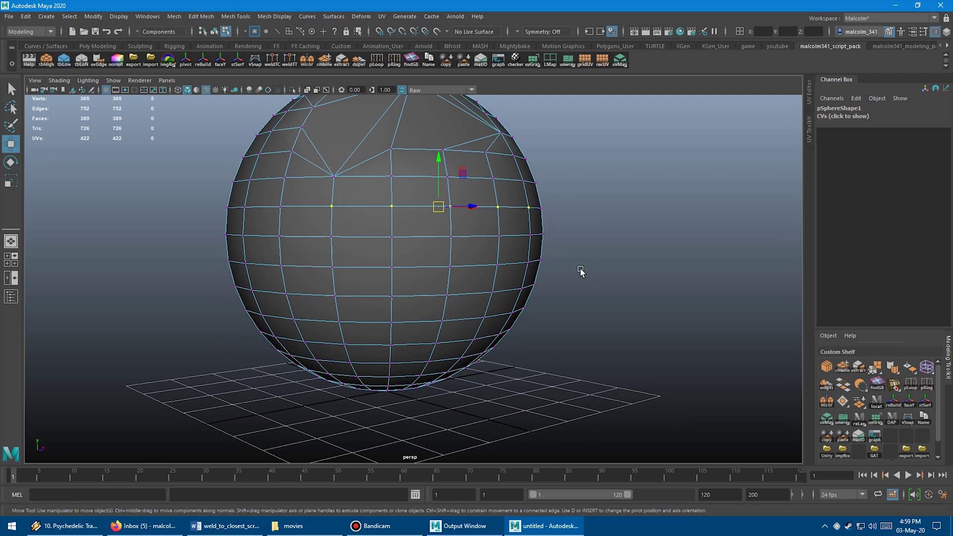
middle_drag(552, 238, 553, 255)
alt+drag(552, 254, 578, 276)
click(272, 60)
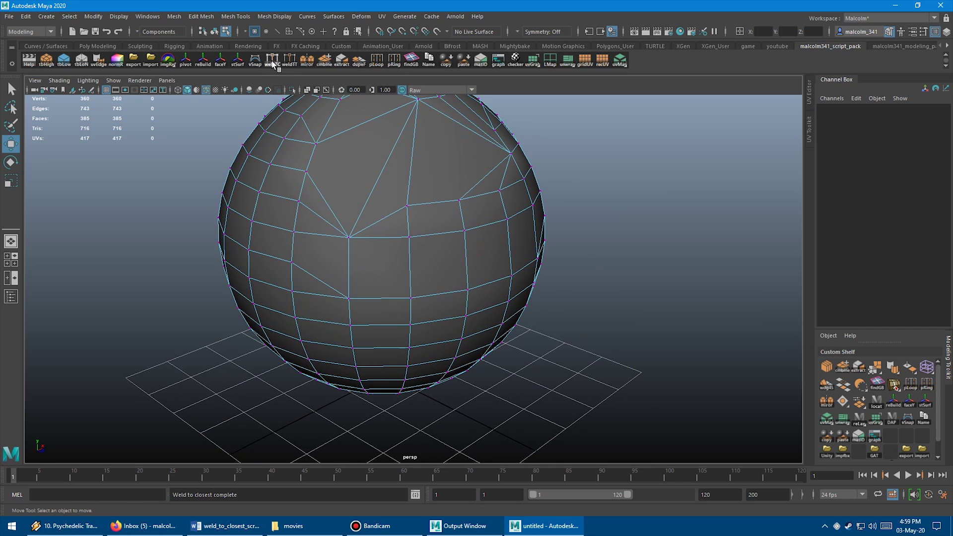
Select a full horizontal edge loop around the sphere, move it down near the next loop and repeat the weld to closest
alt+drag(328, 214, 364, 238)
right_click(361, 241)
click(361, 213)
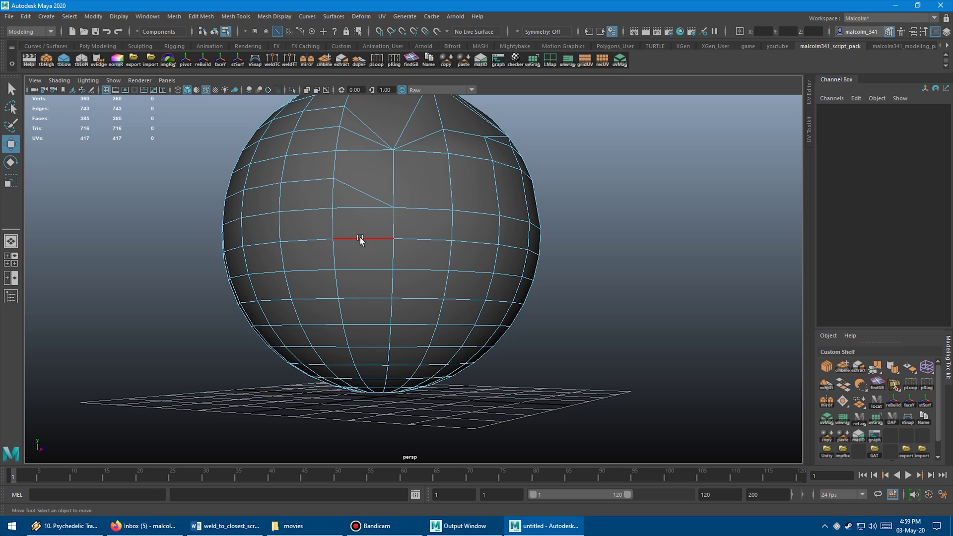
double_click(360, 238)
drag(383, 212, 384, 231)
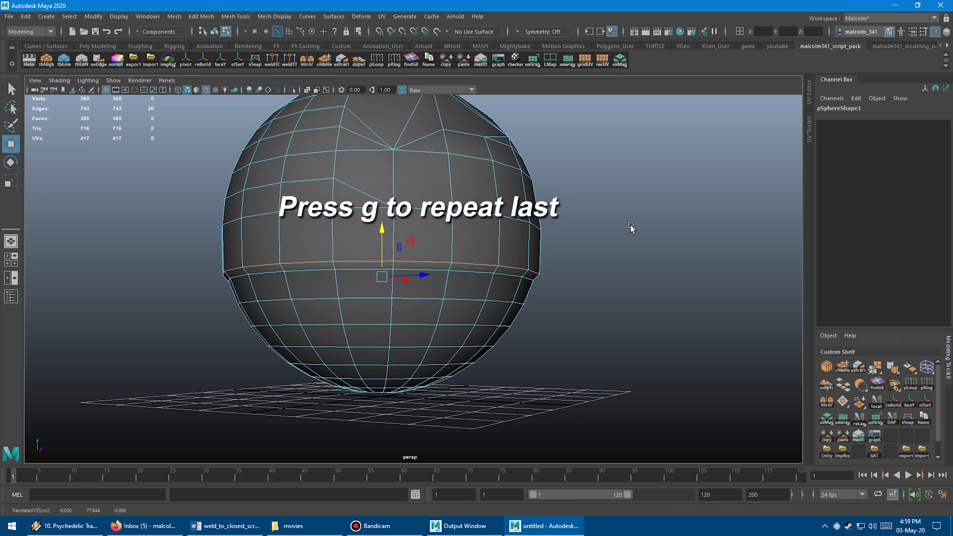
key(g)
Switch to face selection, select a face on the front of the sphere, move it towards its lower-left neighbours and weld it to closest
alt+drag(630, 228, 426, 226)
key(q)
right_click(425, 222)
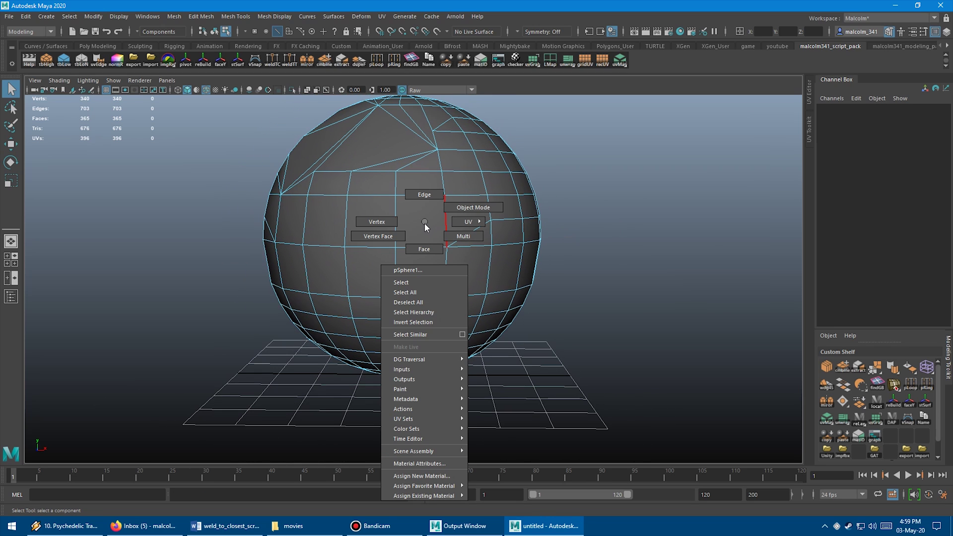
right_drag(425, 224, 424, 237)
click(421, 229)
alt+drag(504, 272, 517, 278)
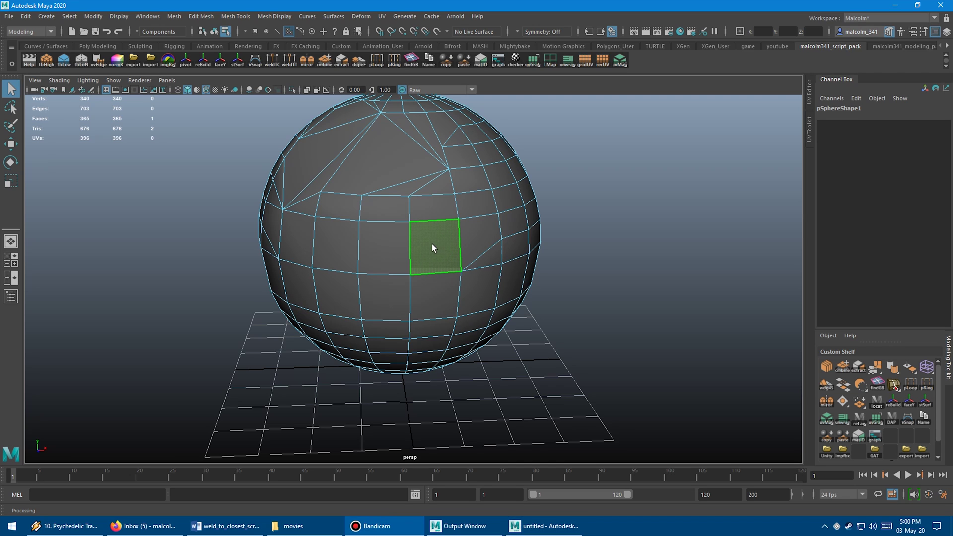
alt+drag(440, 244, 479, 255)
key(w)
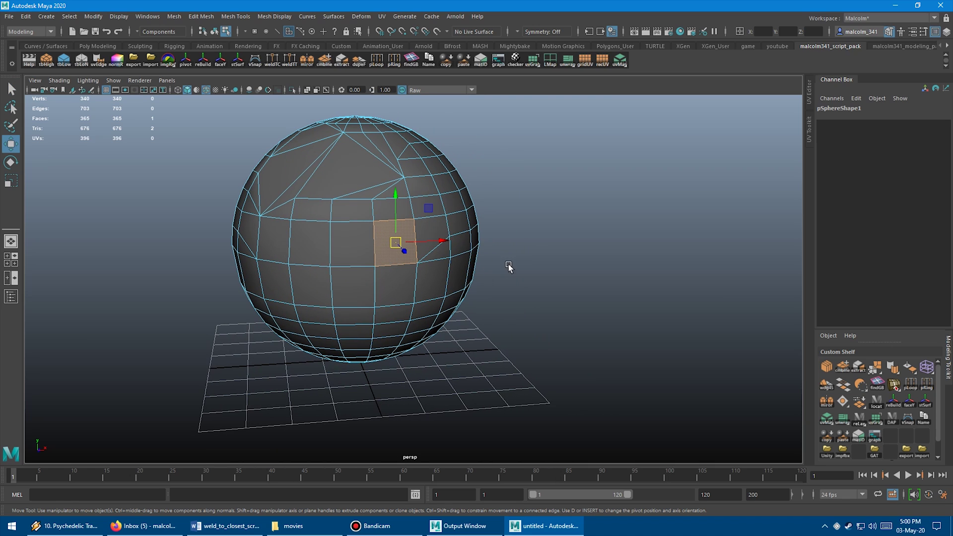
middle_drag(513, 262, 485, 274)
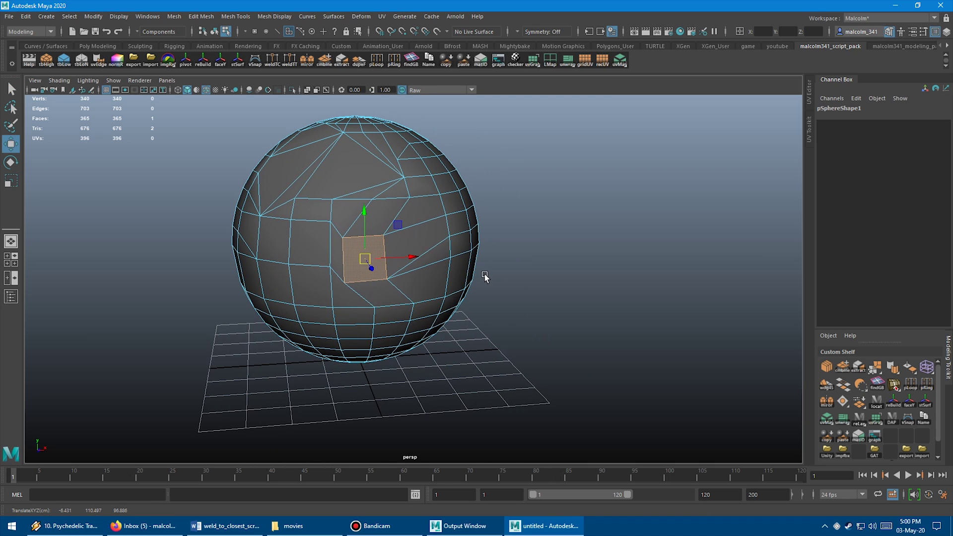
click(270, 61)
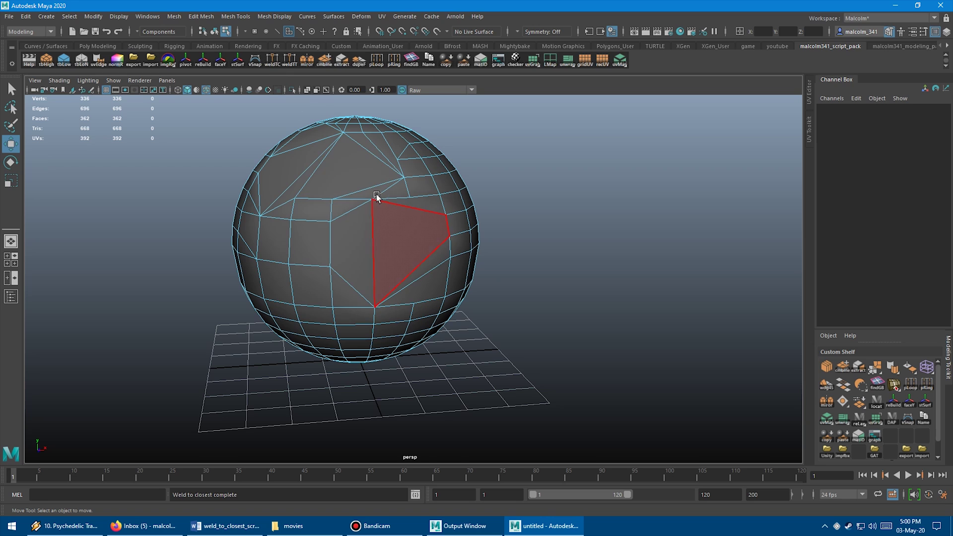
Select a vertex on the side of the sphere, move it towards its neighbour and repeat the weld to closest
alt+drag(427, 313, 388, 294)
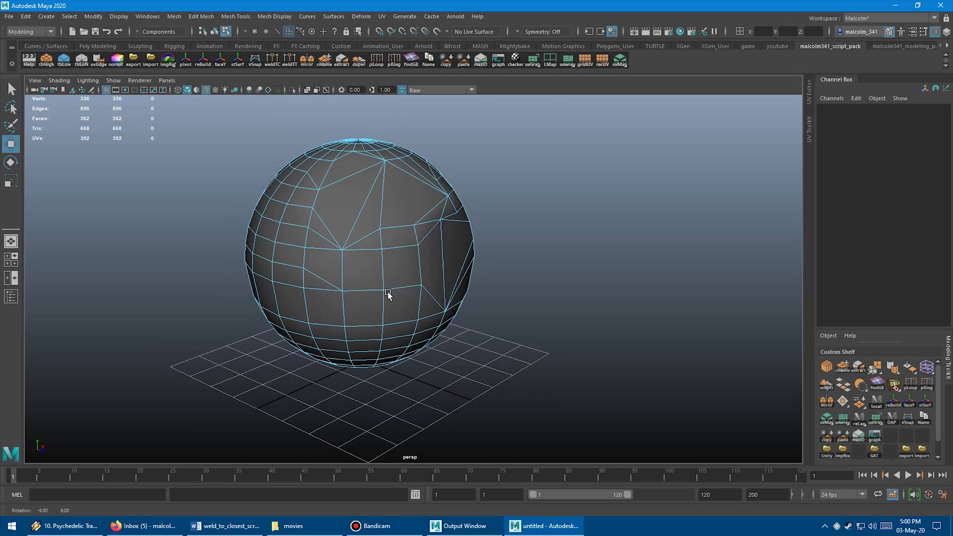
alt+right_drag(319, 288, 385, 254)
key(q)
click(366, 272)
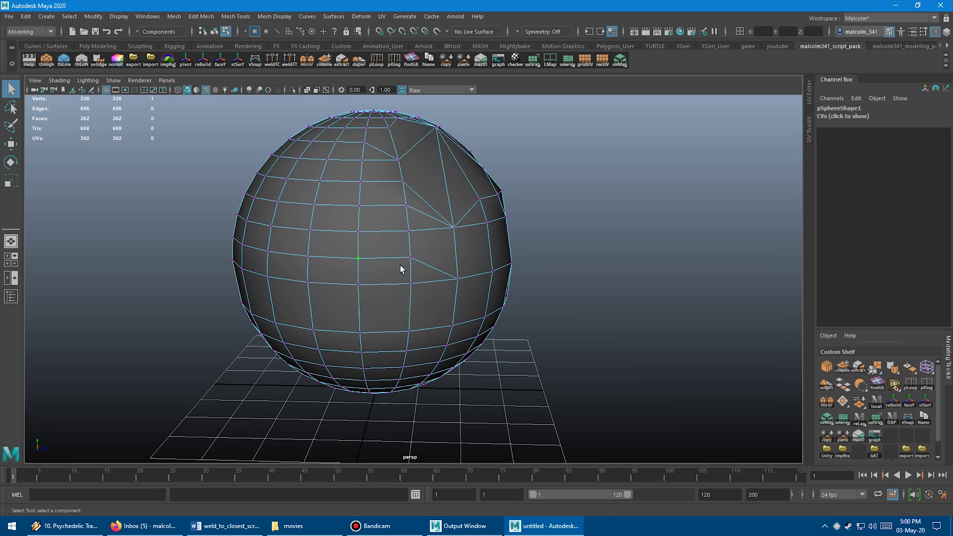
key(w)
middle_drag(391, 333, 393, 317)
key(g)
Weld further vertices around that side of the sphere into their closest neighbours, one at a time
alt+drag(395, 328, 428, 264)
click(426, 261)
key(ctrl+w)
click(430, 243)
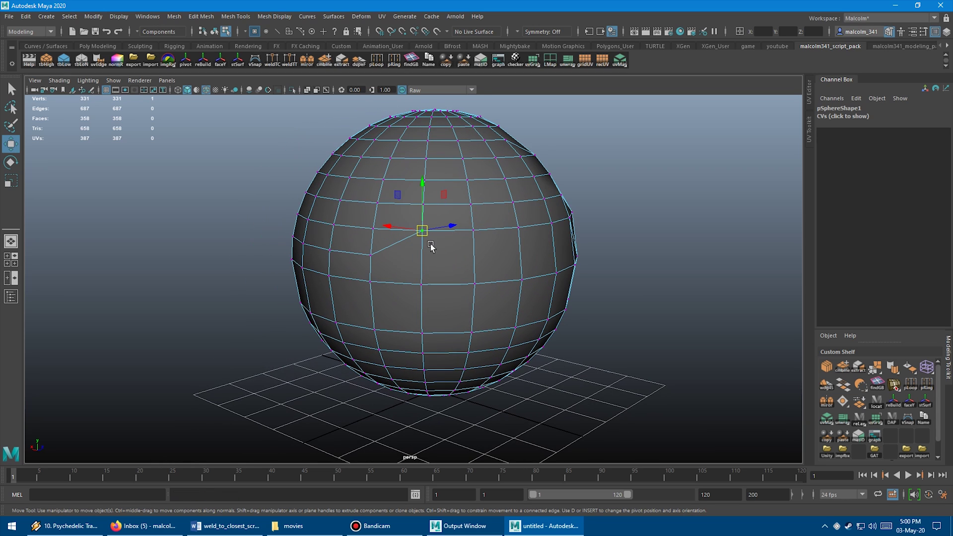
key(ctrl+w)
Select the full horizontal vertex loop below the middle, move it down near the next loop and repeat the weld to closest
alt+drag(466, 298, 440, 284)
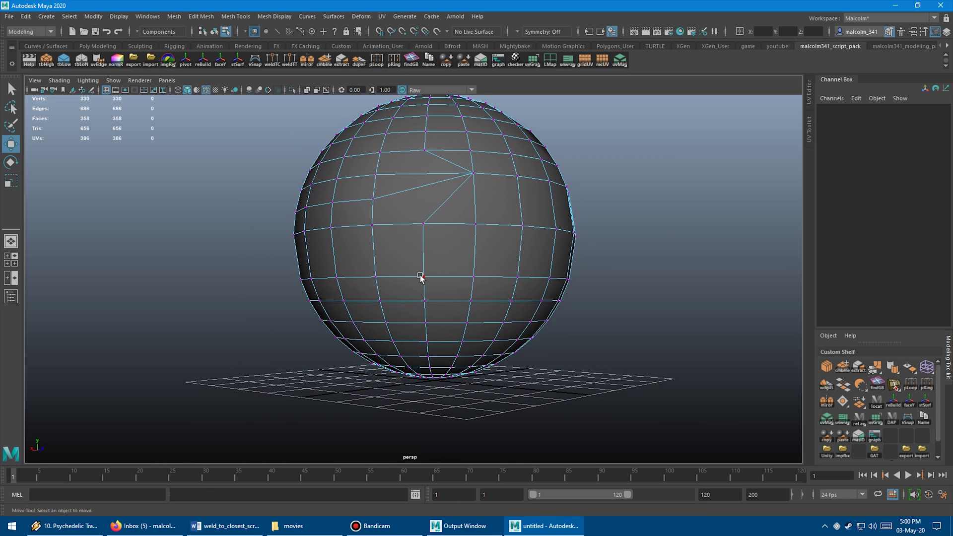
click(423, 276)
shift+double_click(377, 277)
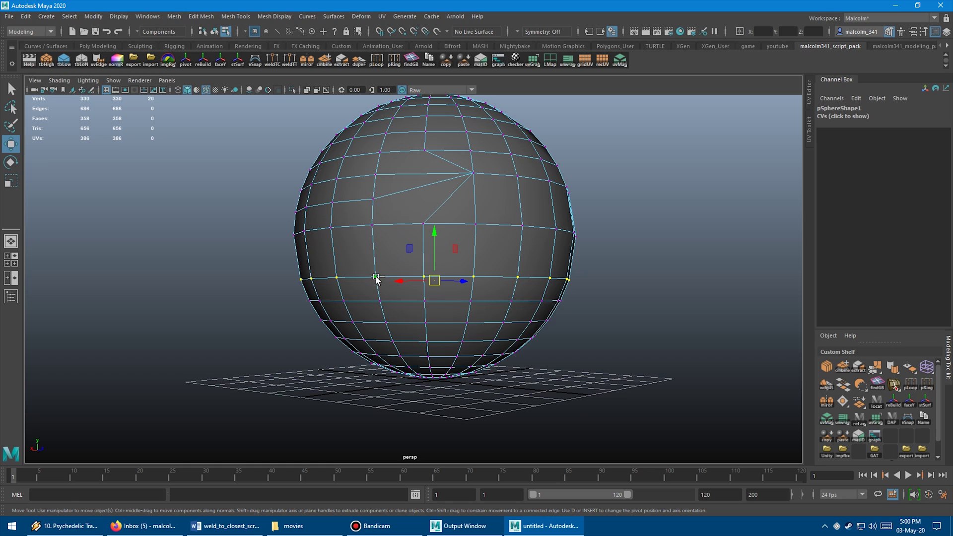
drag(435, 238, 434, 255)
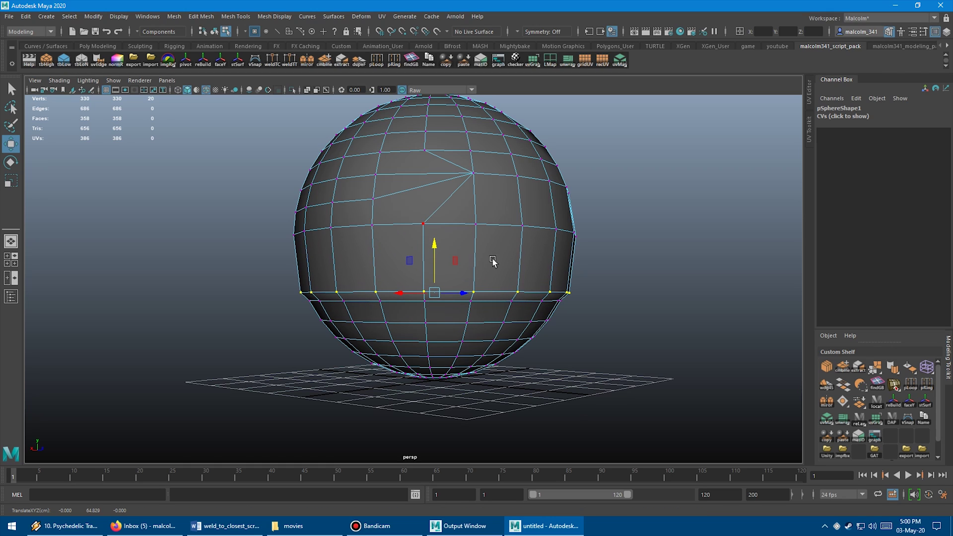
key(g)
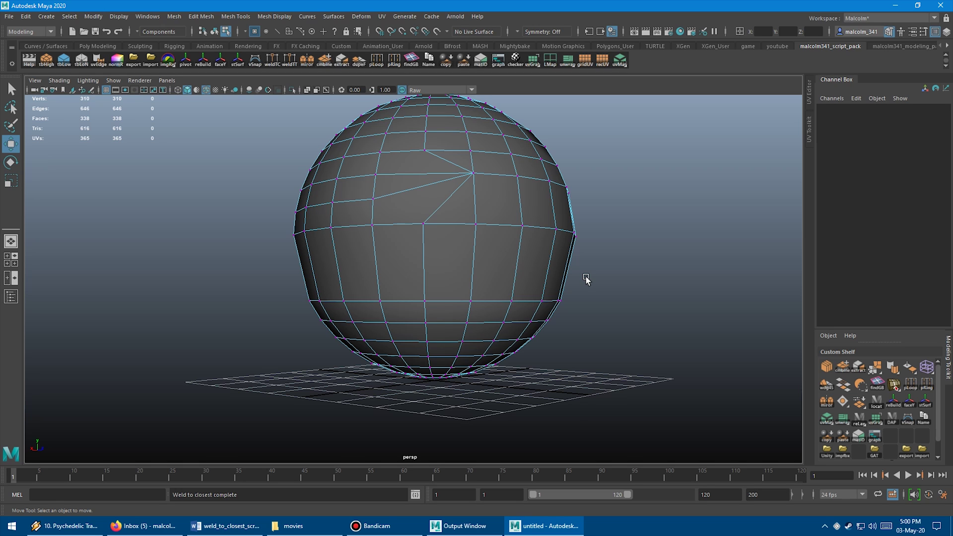
Select the vertex above the welded notch and move it sideways close to its neighbour in the same row
mouse_move(575, 251)
alt+mouse_down()
mouse_move(527, 262)
mouse_move(573, 263)
alt+mouse_up()
alt+drag(483, 269, 428, 253)
click(425, 246)
middle_drag(418, 271, 468, 273)
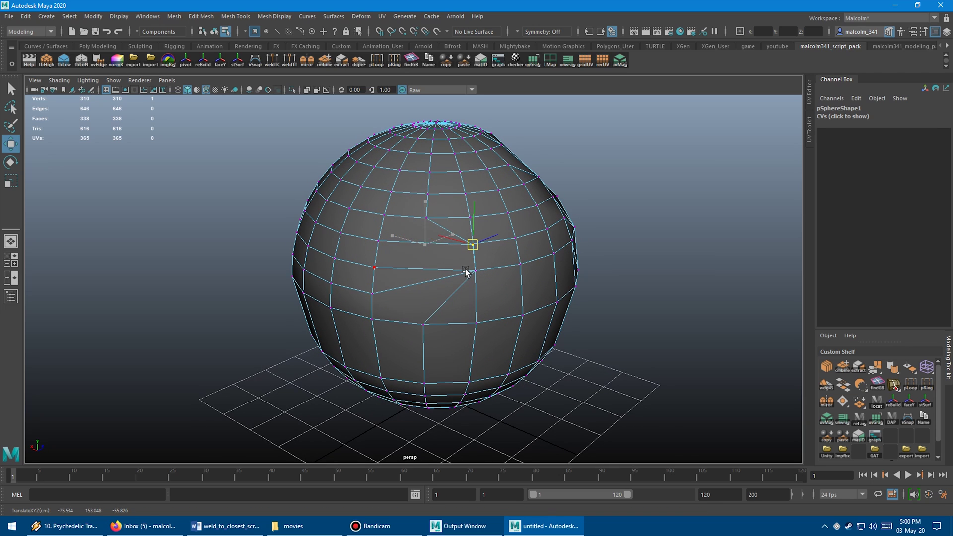
click(427, 218)
middle_drag(416, 248, 444, 222)
key(ctrl+z)
key(ctrl+z)
key(ctrl+z)
key(ctrl+z)
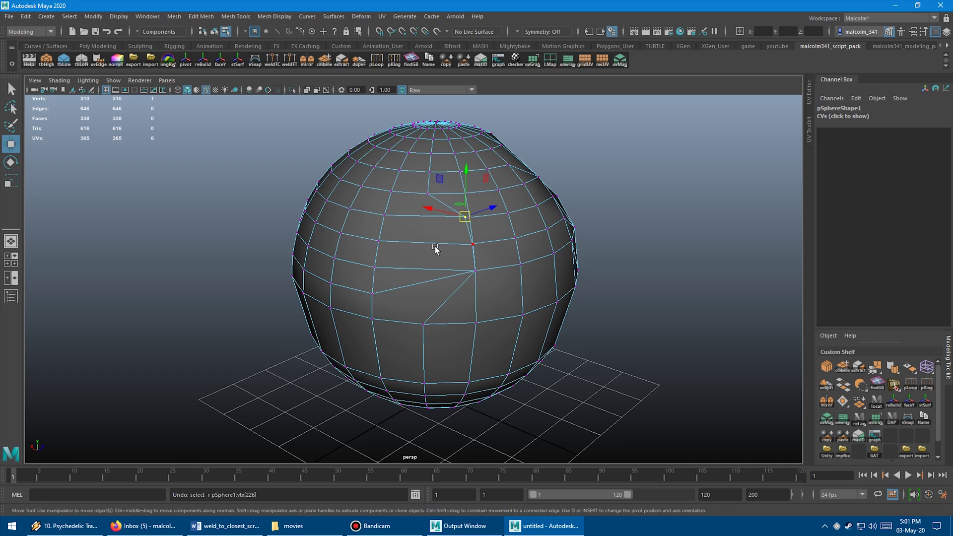
Weld the moved vertex to its closest neighbour, and weld the two vertices above it the same way
key(g)
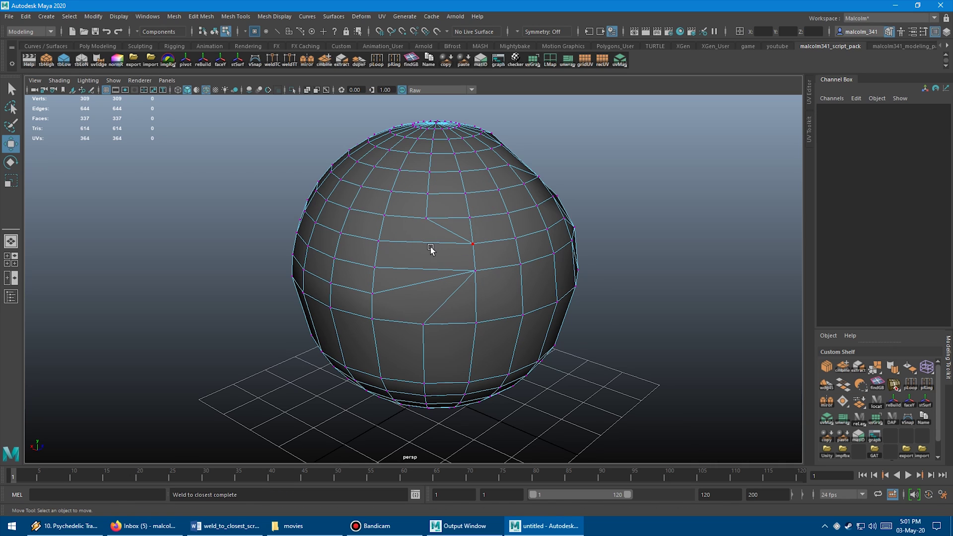
click(427, 218)
key(g)
click(427, 196)
key(ctrl+w)
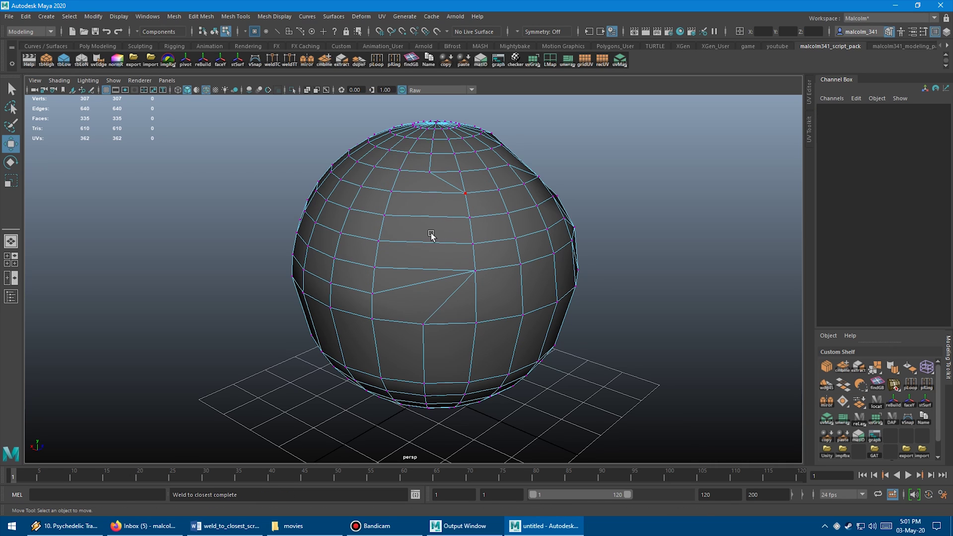
alt+drag(430, 262, 251, 168)
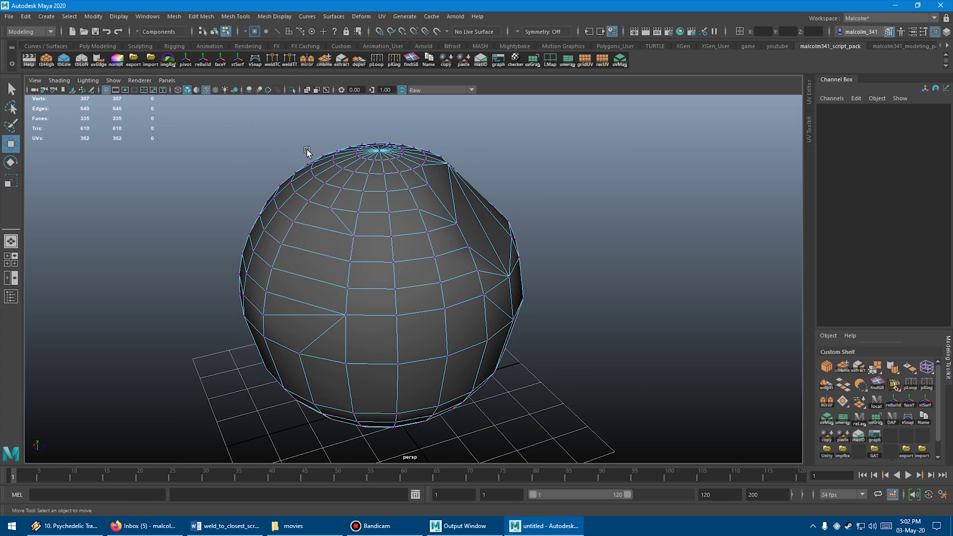
mouse_move(310, 196)
alt+mouse_down()
mouse_move(298, 206)
mouse_move(222, 198)
mouse_move(313, 194)
mouse_move(301, 198)
alt+mouse_up()
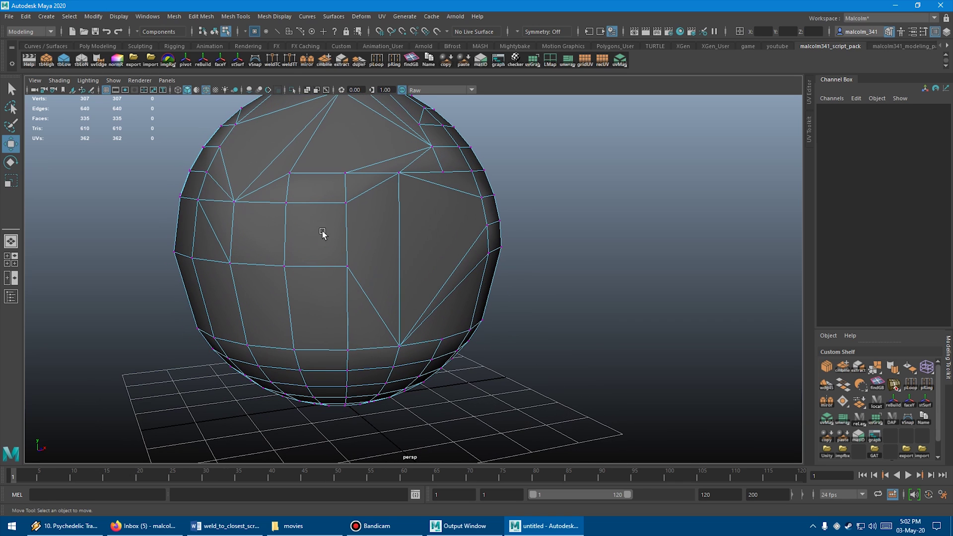
key(q)
click(290, 173)
shift+click(346, 174)
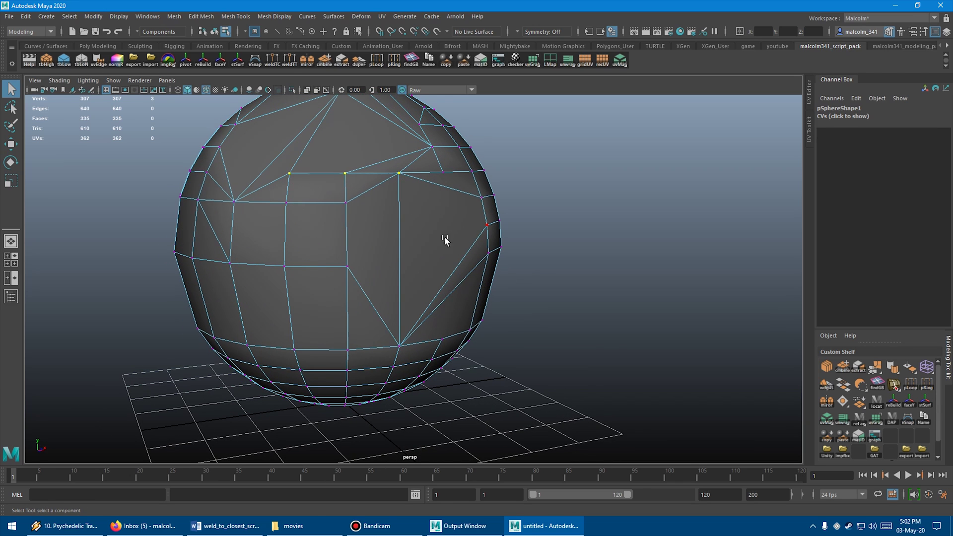
key(w)
mouse_move(445, 239)
alt+mouse_down()
mouse_move(434, 237)
mouse_move(452, 239)
mouse_move(449, 251)
alt+mouse_up()
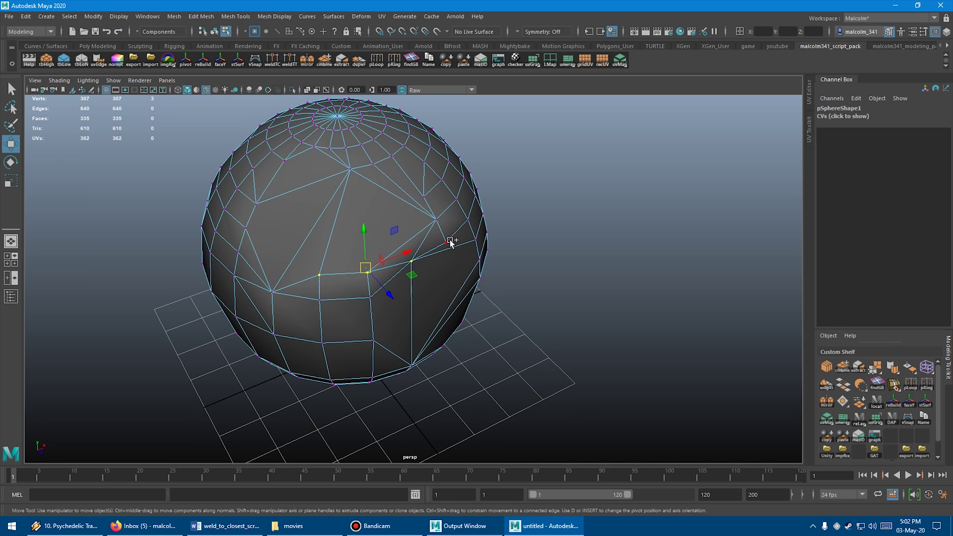
click(194, 175)
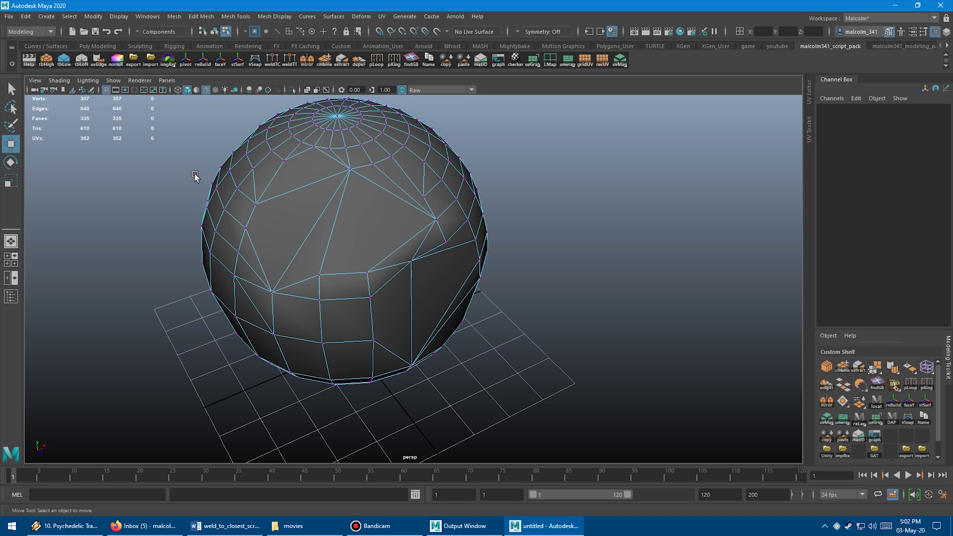
Select four adjacent vertices along an upper row and weld them to a target vertex at the end of the row above
alt+drag(262, 177, 337, 196)
key(q)
click(308, 226)
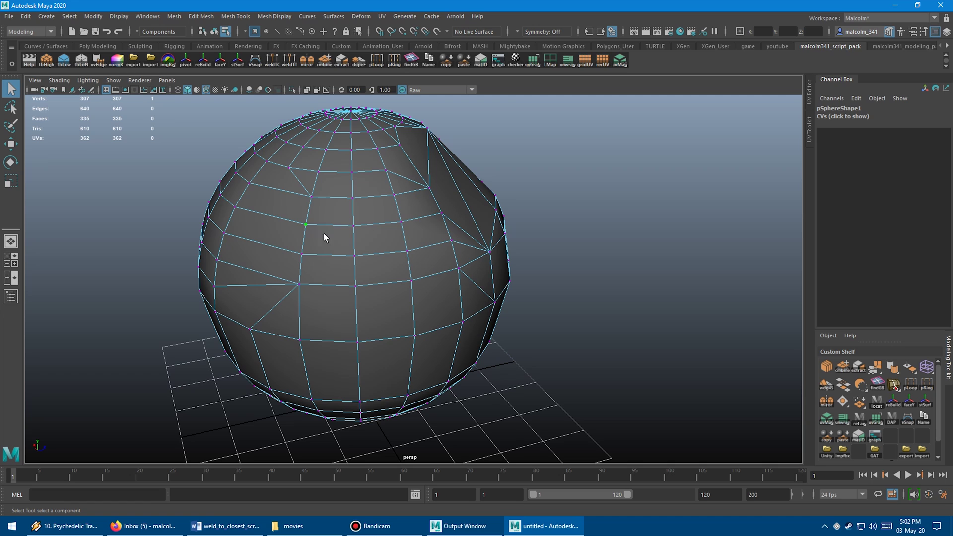
shift+click(351, 228)
shift+click(431, 219)
alt+drag(434, 259, 408, 267)
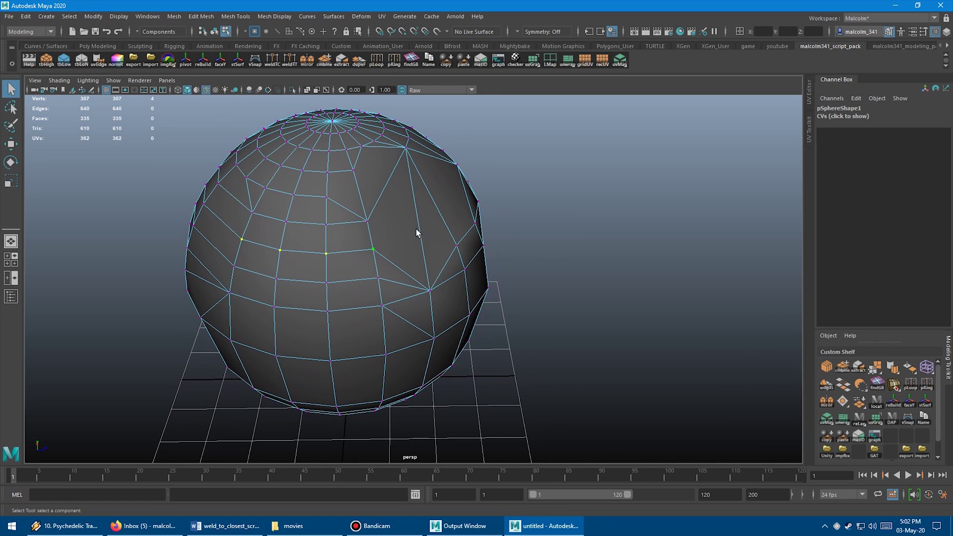
click(288, 62)
click(367, 221)
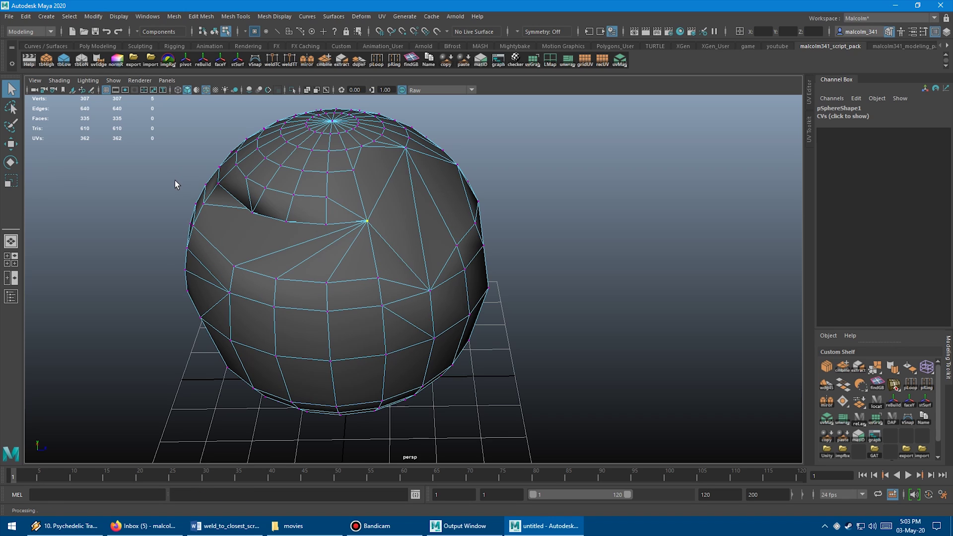
Select six vertices across the two rows below and repeat the weld to target onto the vertex beside the upper row
alt+drag(175, 184, 282, 220)
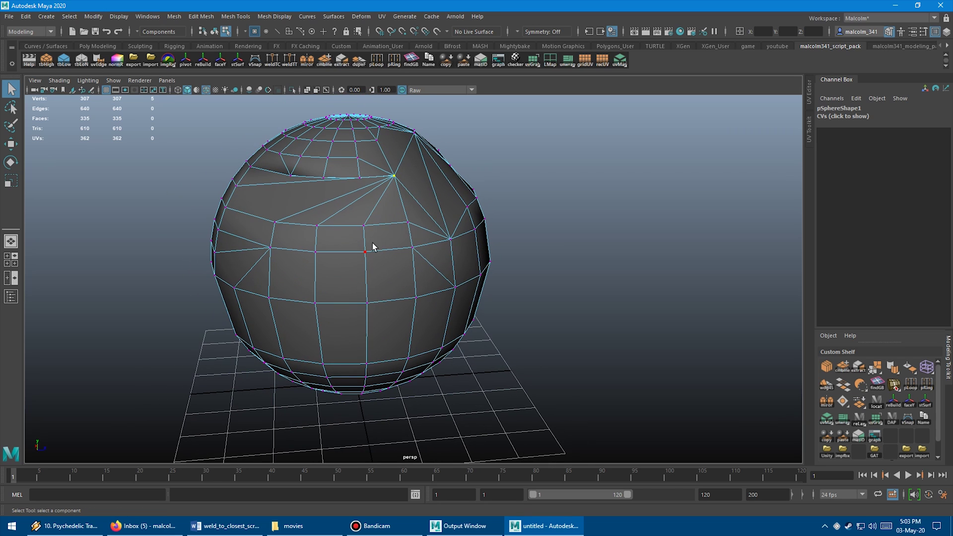
alt+middle_drag(372, 246, 394, 230)
alt+drag(393, 230, 352, 279)
scroll(352, 279, up, 1)
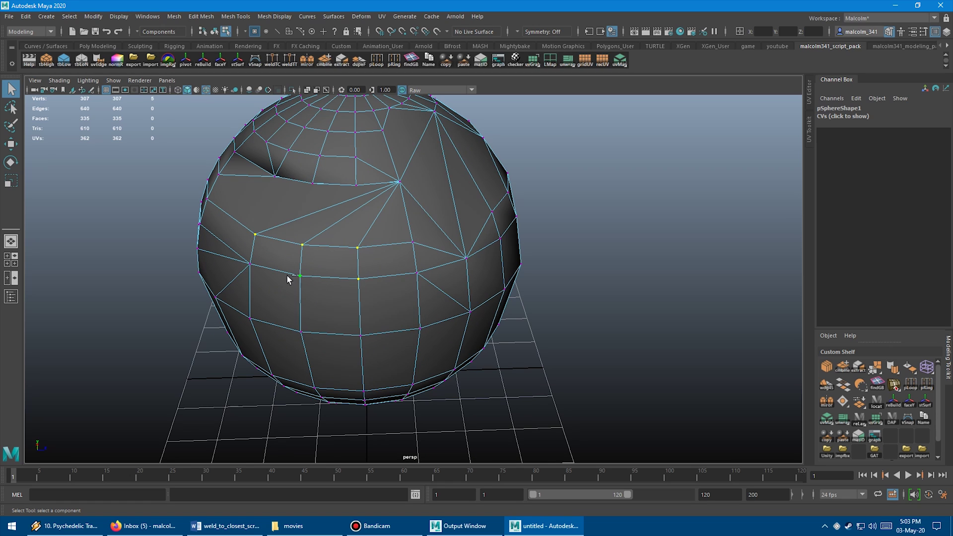
alt+drag(338, 301, 353, 309)
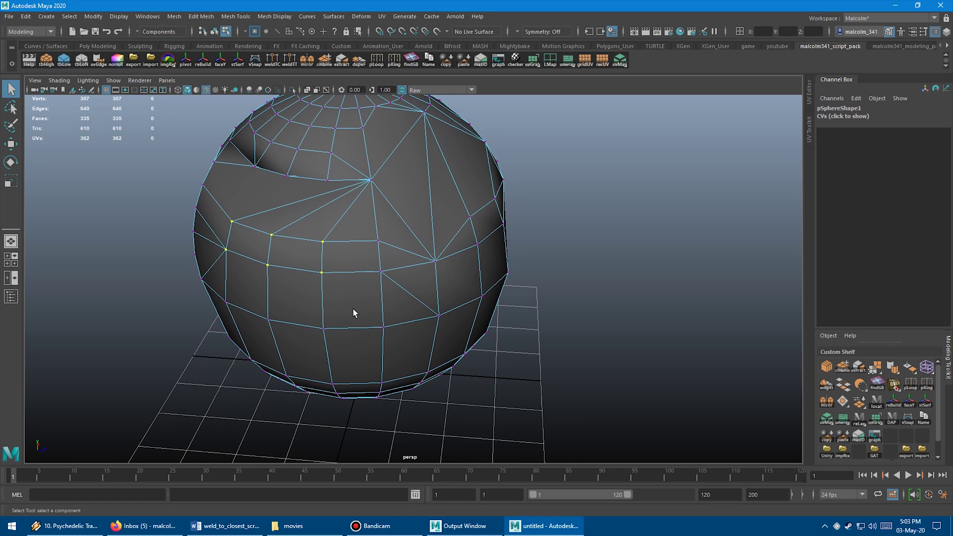
key(g)
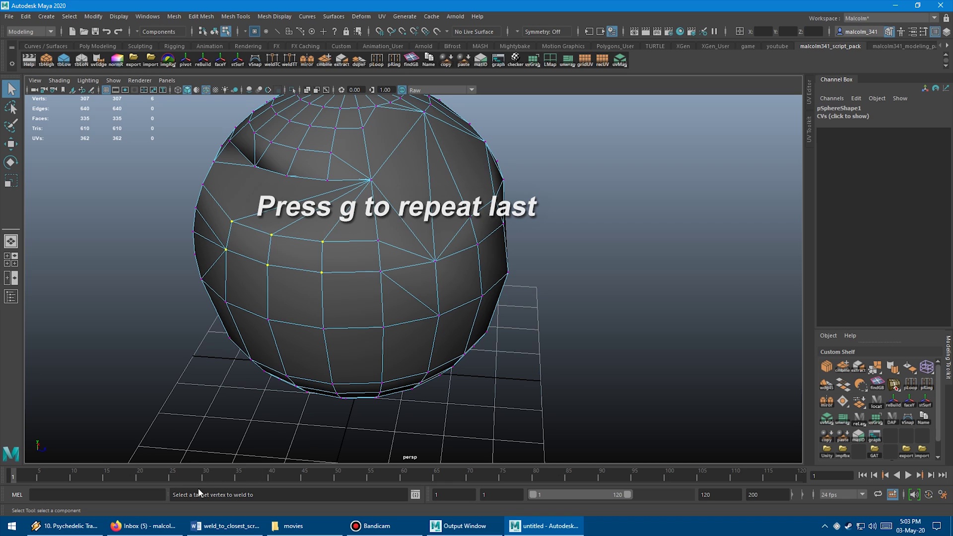
click(378, 242)
Add the vertex below to the welded cluster and weld them all to the target vertex beneath it
alt+drag(400, 330, 394, 319)
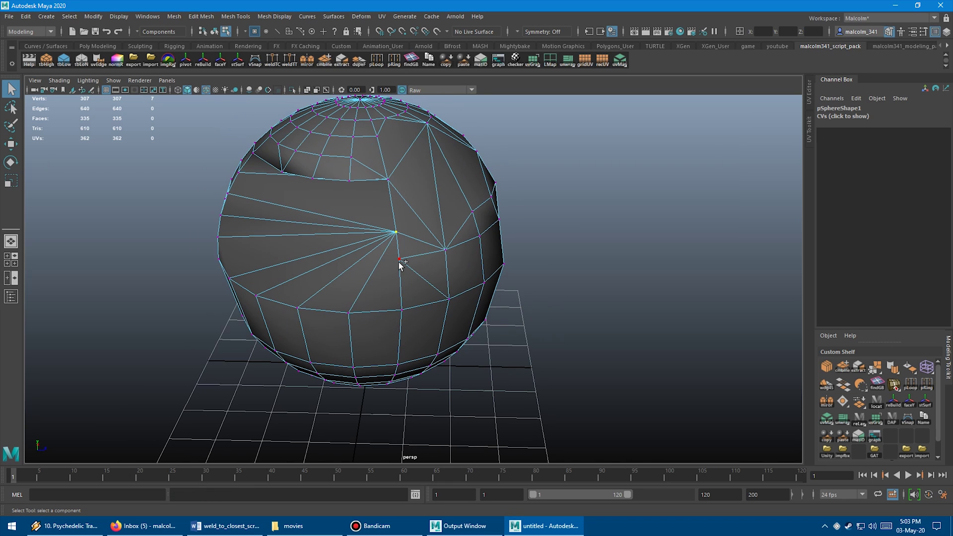
shift+click(400, 262)
shift+click(405, 310)
key(g)
Select three adjacent vertices in the row beside the cluster and weld them to the target vertex at the row's far end
click(350, 314)
alt+drag(372, 343, 397, 323)
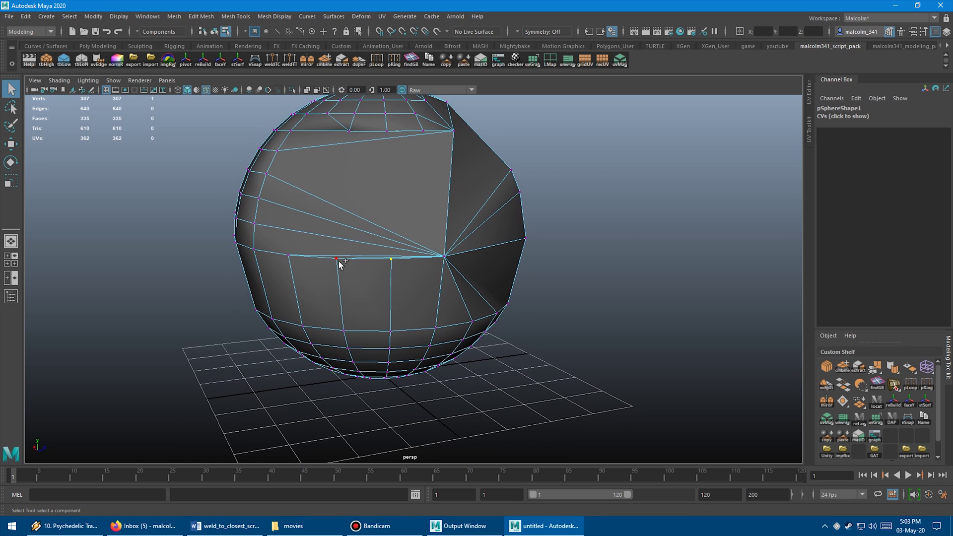
alt+drag(335, 300, 360, 305)
key(g)
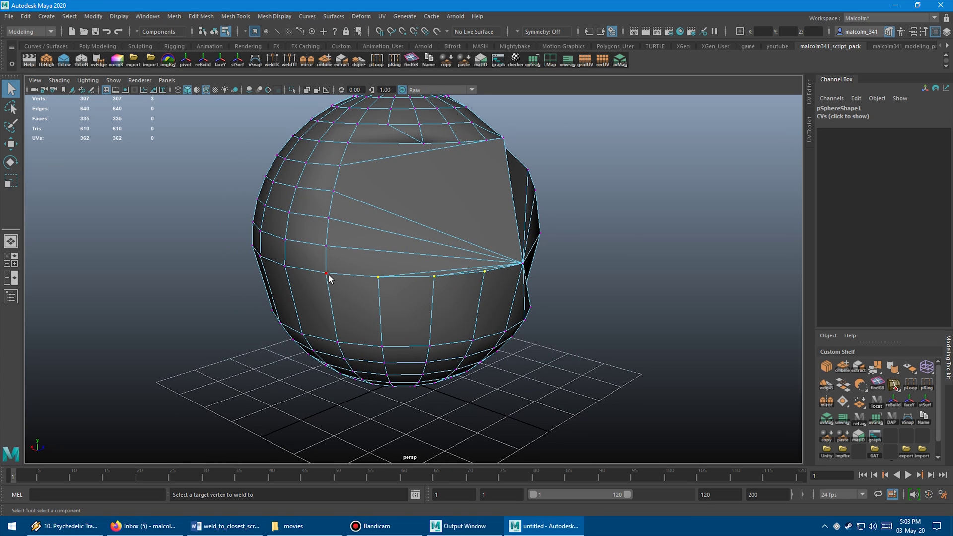
click(326, 273)
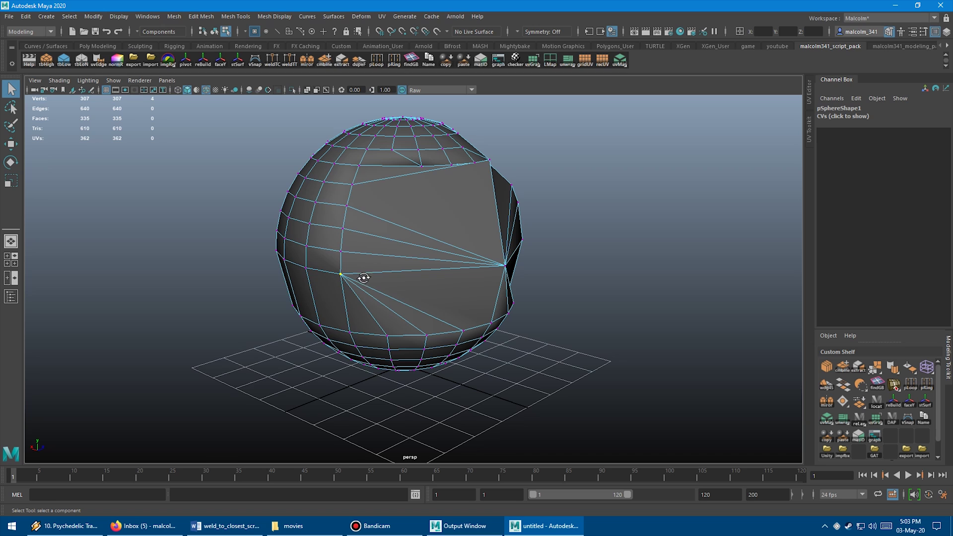
Select six adjacent faces beneath the upper welded cluster and weld their vertices to a target vertex in the row below
alt+drag(363, 302, 440, 267)
right_click(406, 227)
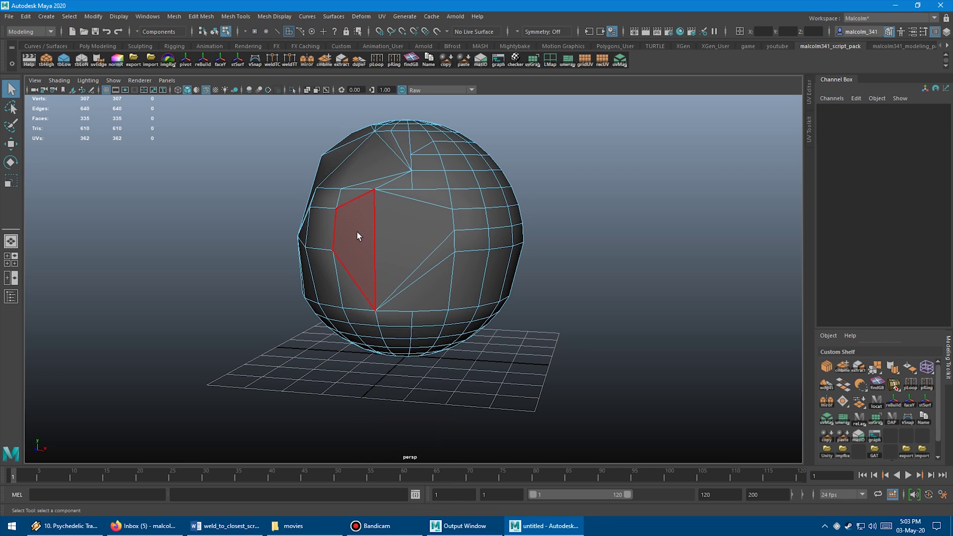
click(357, 232)
shift+click(397, 234)
shift+click(349, 290)
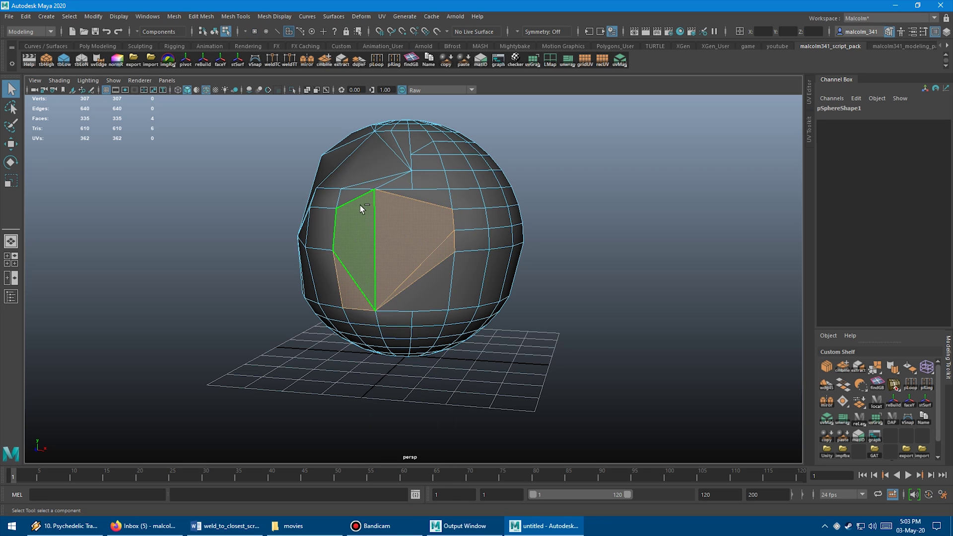
shift+click(360, 204)
shift+click(360, 197)
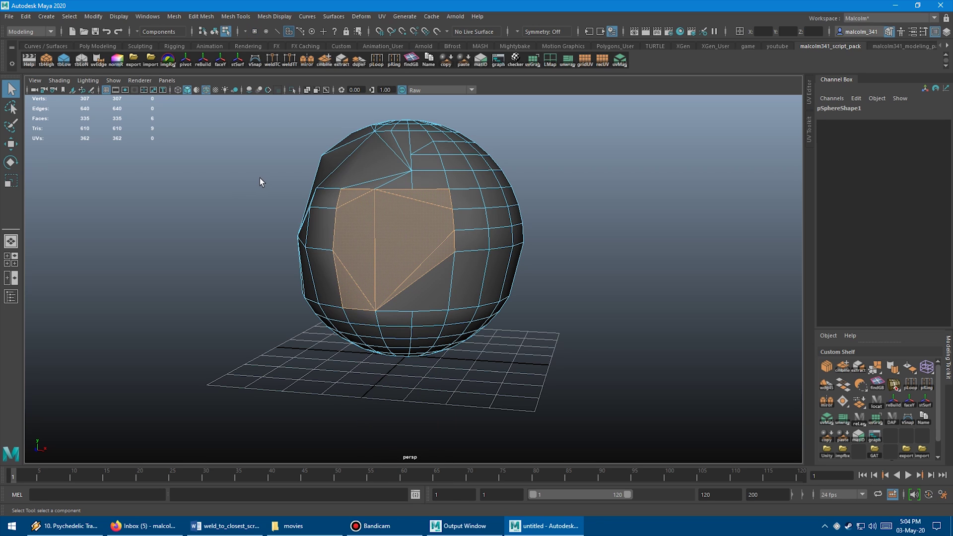
alt+drag(261, 178, 264, 179)
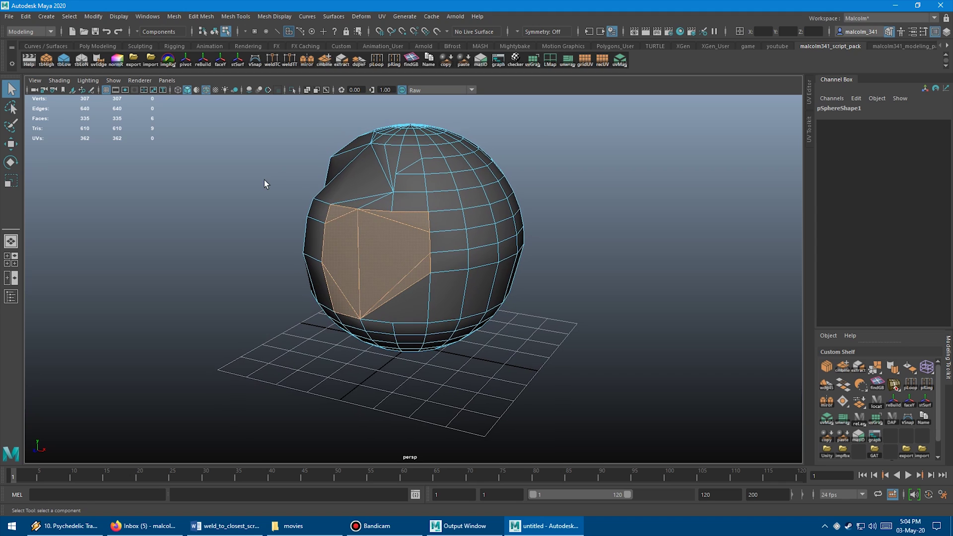
click(290, 59)
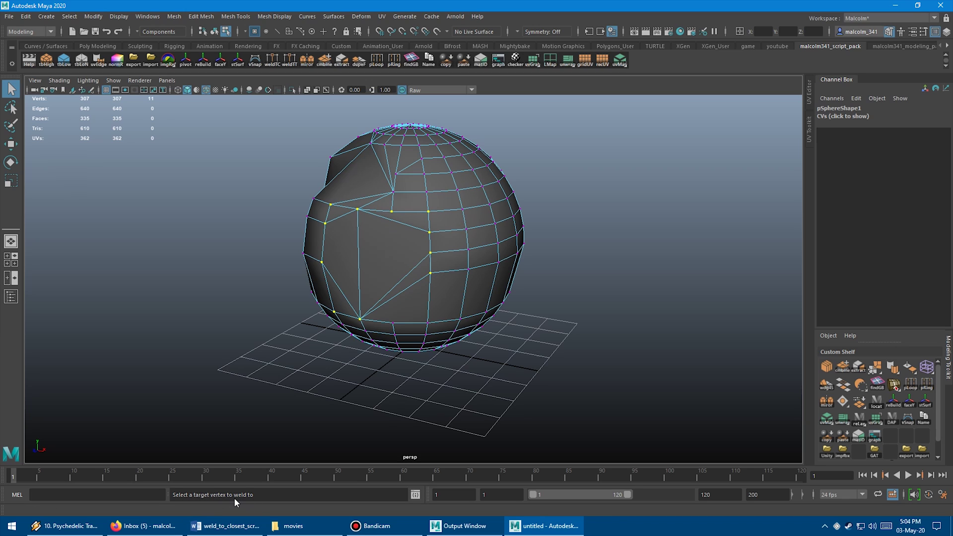
click(393, 324)
alt+drag(390, 332, 430, 259)
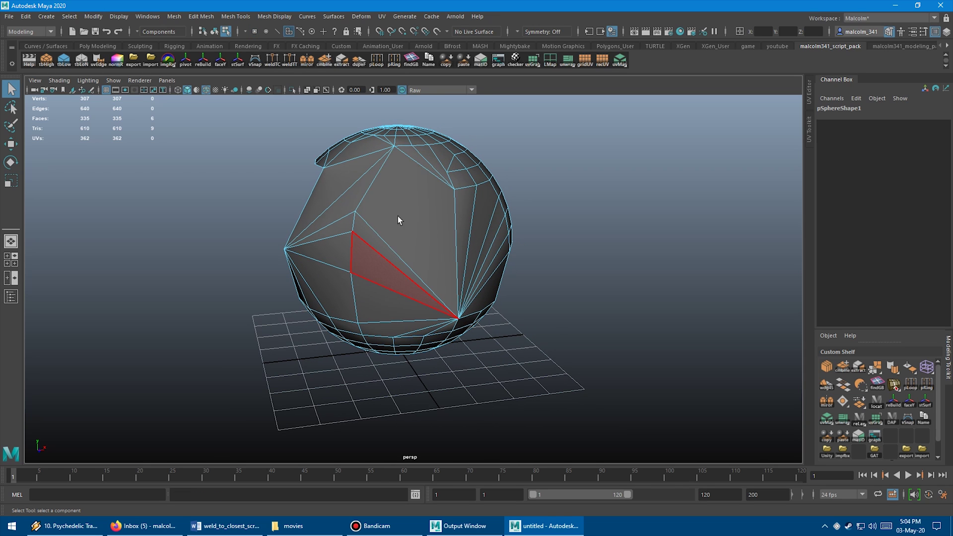
Select the four large faces between the welded corners and weld their vertices to a target vertex with the script
alt+drag(452, 220, 353, 220)
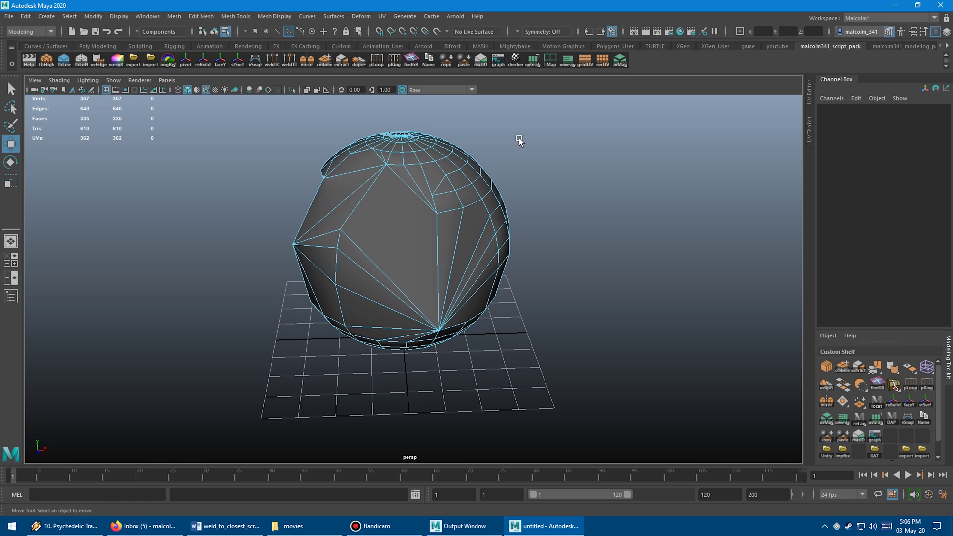
key(q)
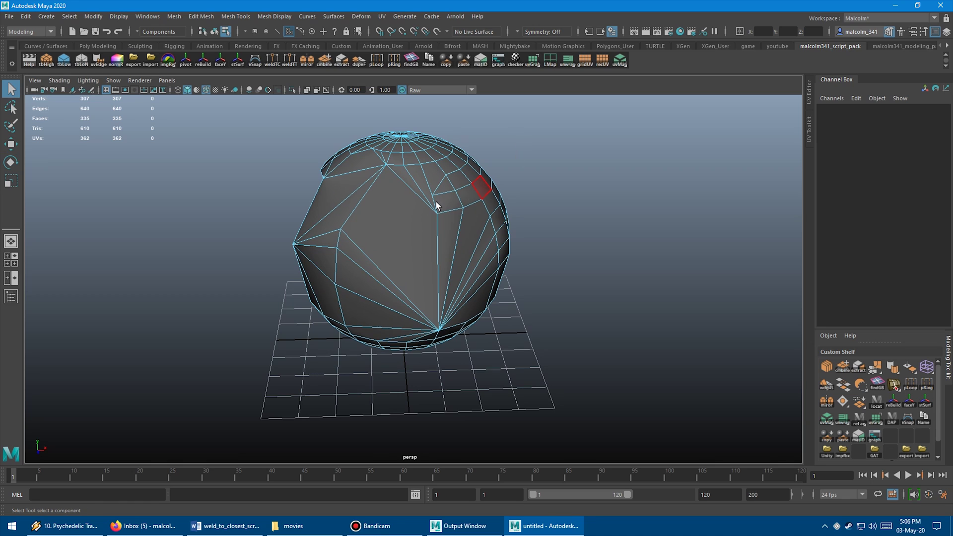
click(413, 207)
shift+click(362, 253)
shift+click(353, 271)
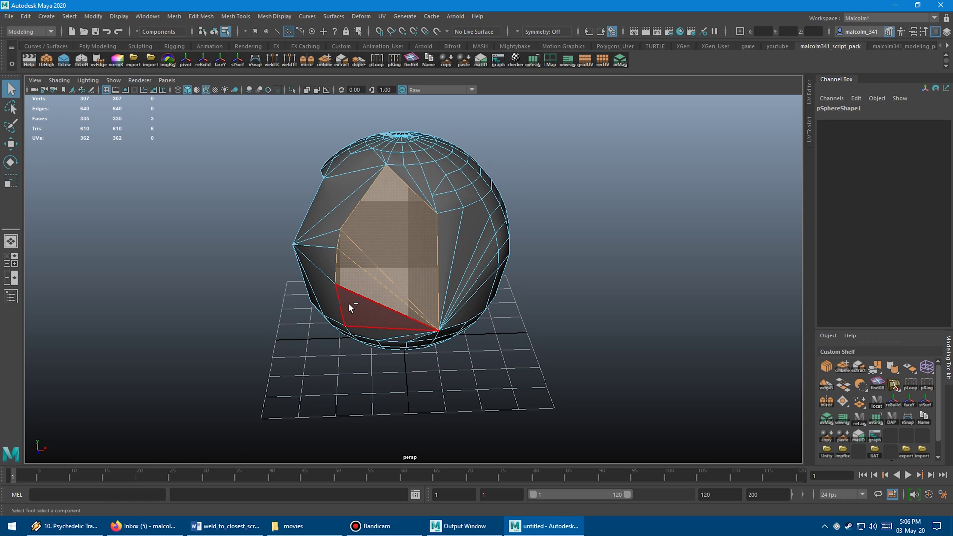
drag(350, 304, 305, 98)
click(290, 64)
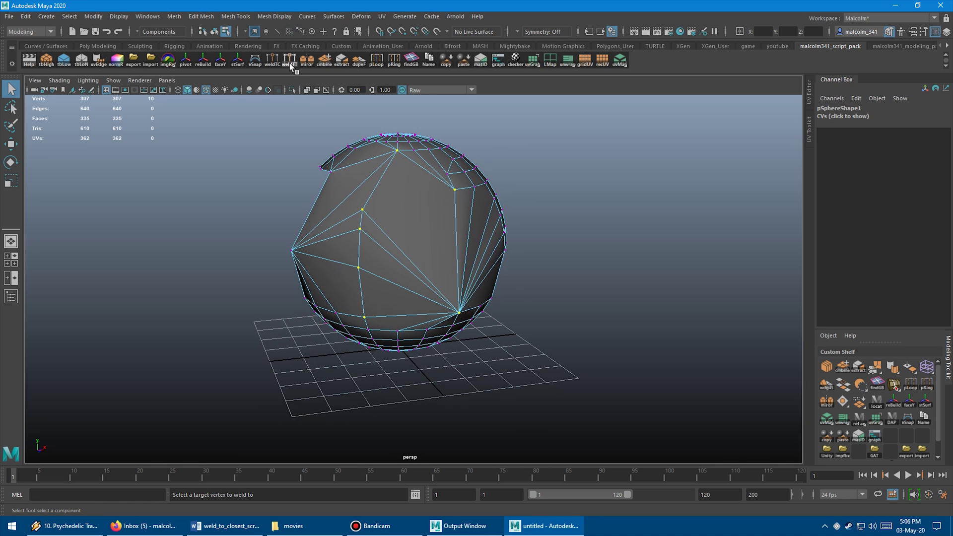
alt+drag(317, 149, 365, 237)
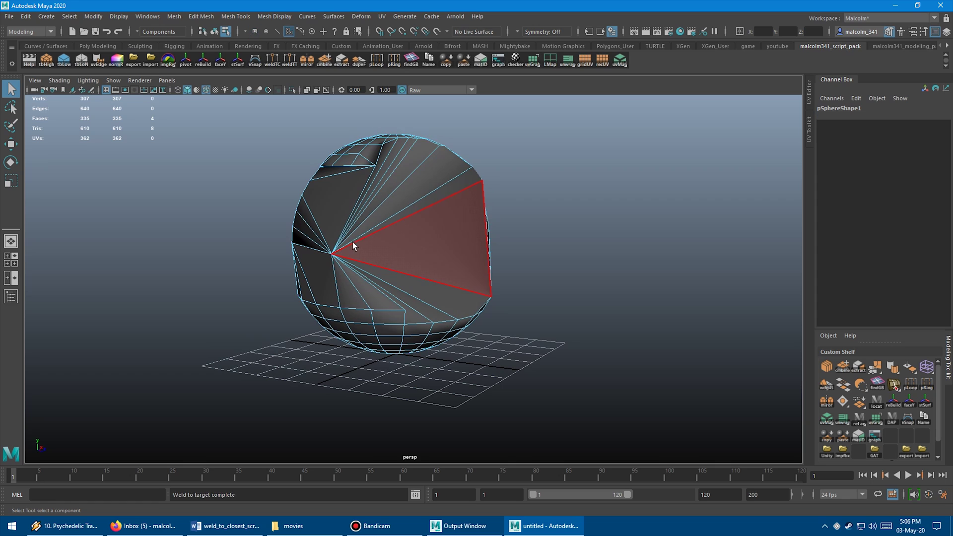
Select the large faces fanning out from the newly welded vertex and repeat the weld to a target vertex in the lower row
click(404, 195)
shift+click(423, 201)
click(430, 234)
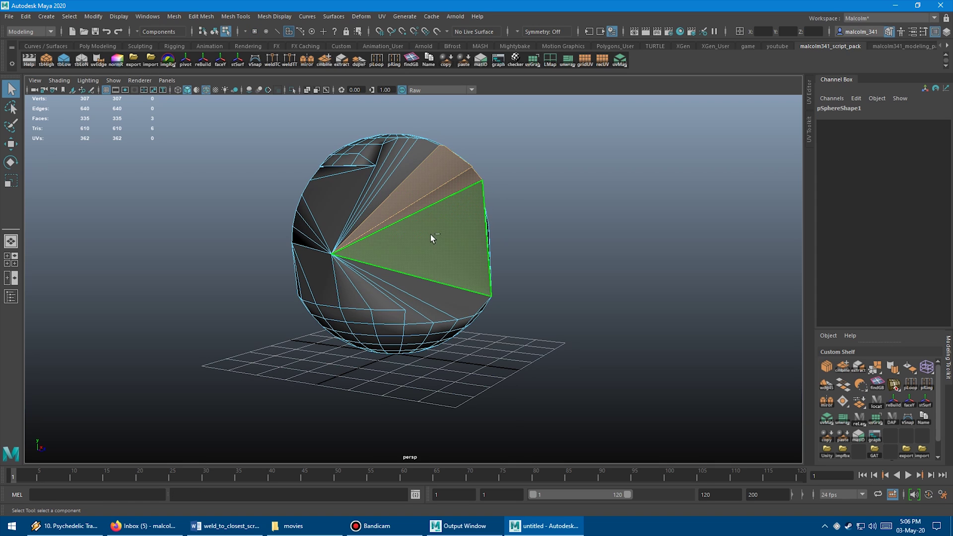
click(423, 293)
alt+drag(431, 234, 411, 234)
key(g)
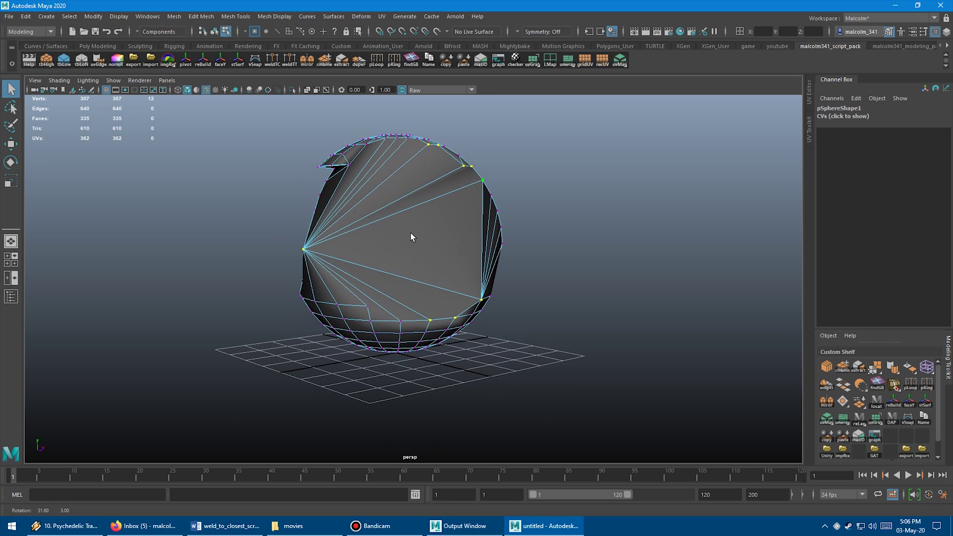
click(369, 305)
alt+drag(386, 263, 401, 265)
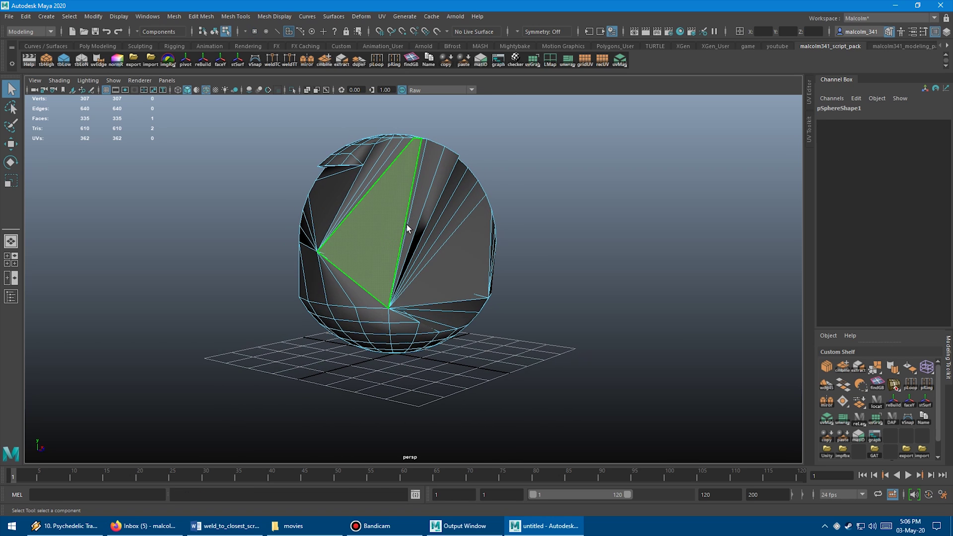
Select the run of narrow faces fanning up from the lower welded vertex and weld them to the target vertex just beside it
shift+click(436, 213)
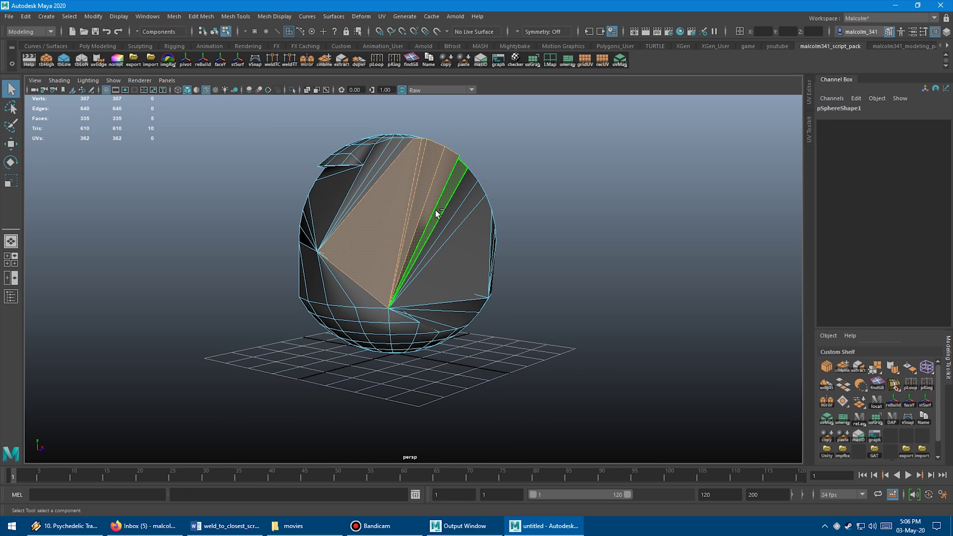
shift+click(446, 216)
shift+click(455, 226)
shift+click(463, 251)
mouse_move(463, 252)
alt+mouse_down()
mouse_move(402, 238)
mouse_move(385, 299)
alt+mouse_up()
key(ctrl+F9)
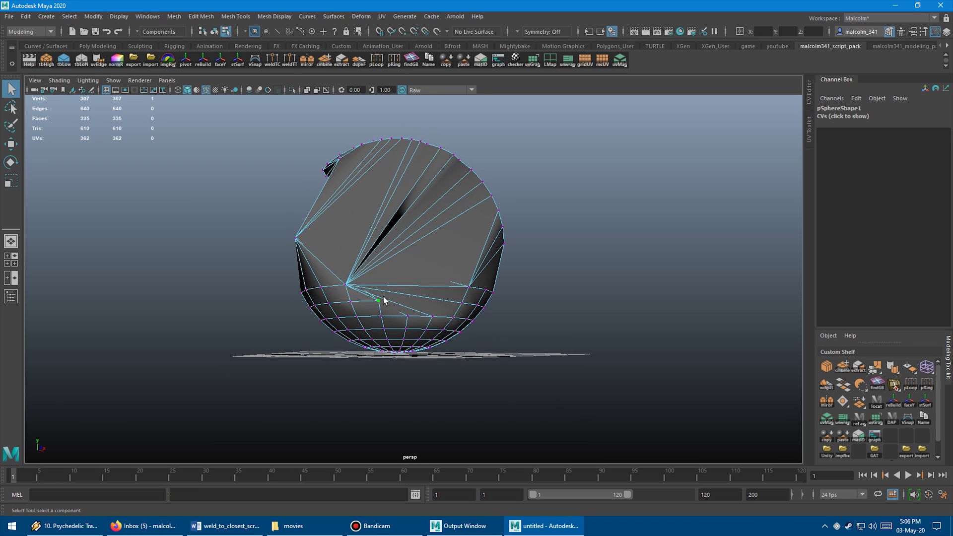
alt+drag(379, 160, 345, 216)
alt+drag(454, 198, 405, 237)
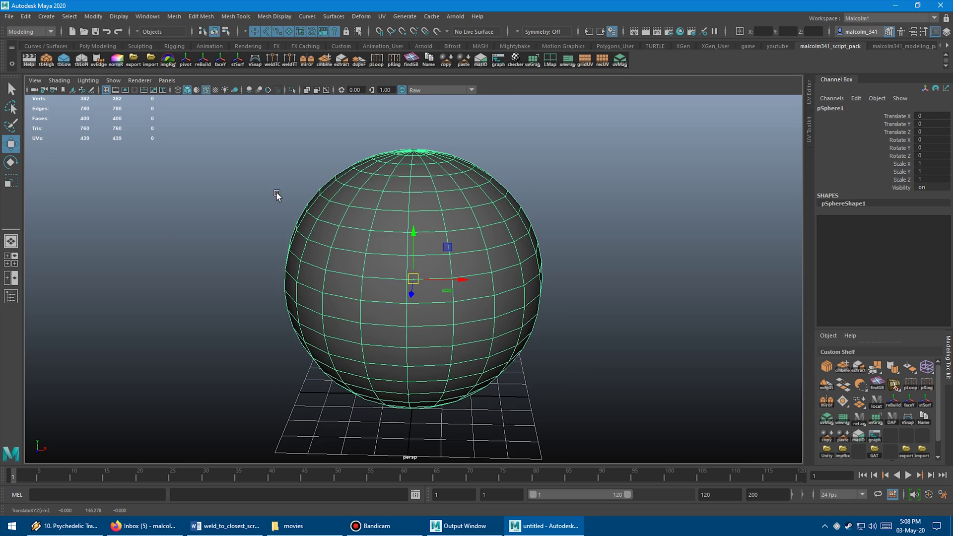
Select a horizontal edge loop on the upper half of the fresh sphere and weld it to a target vertex in the row above
alt+drag(277, 196, 345, 173)
right_drag(374, 213, 373, 203)
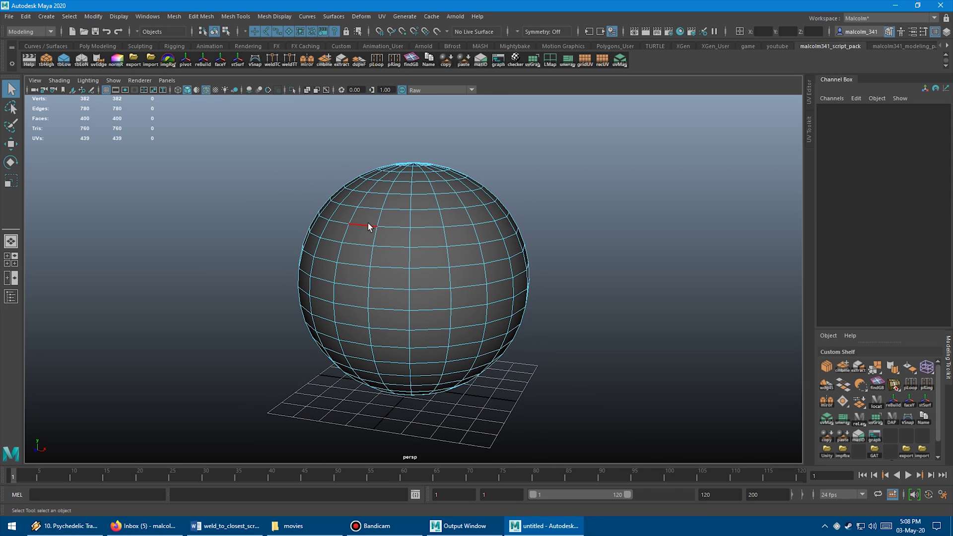
double_click(368, 223)
alt+drag(344, 230, 391, 237)
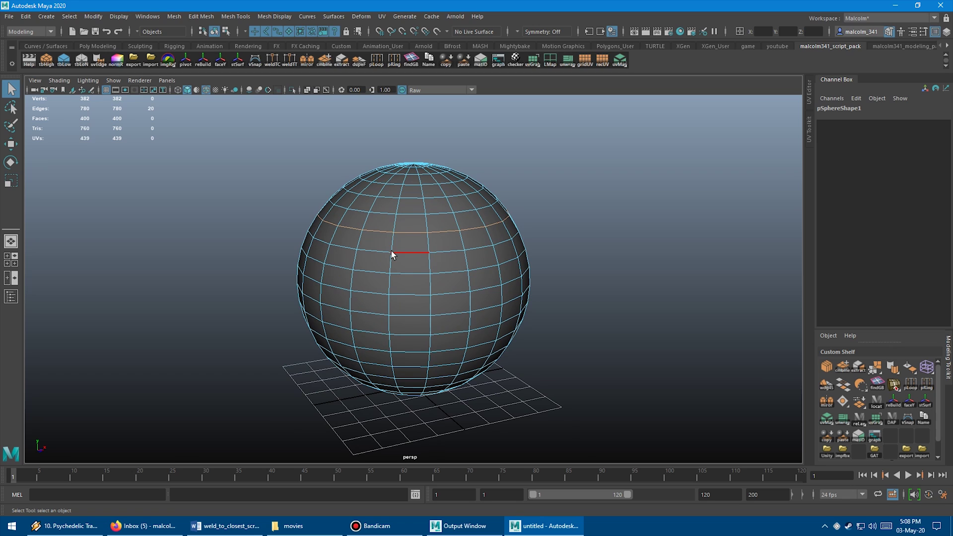
click(290, 59)
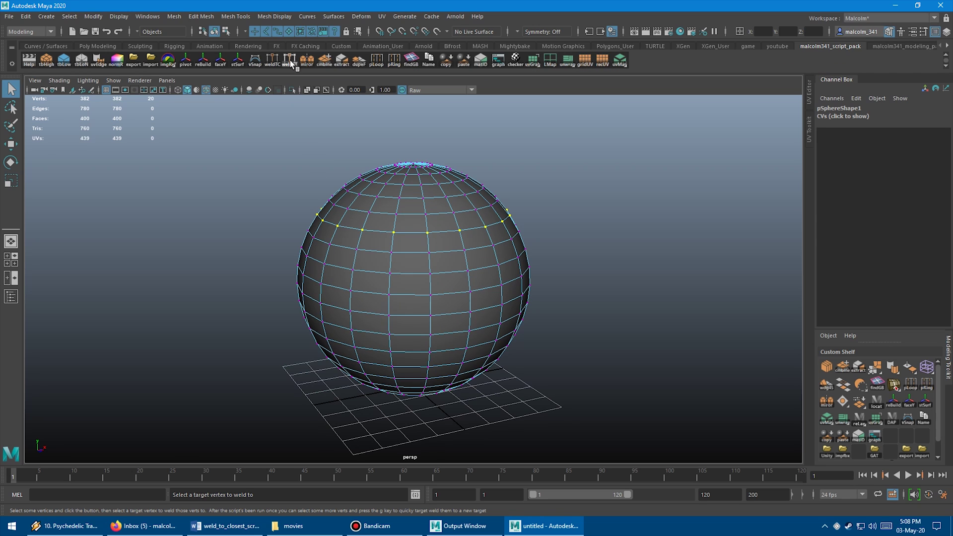
click(396, 215)
alt+drag(396, 215, 415, 234)
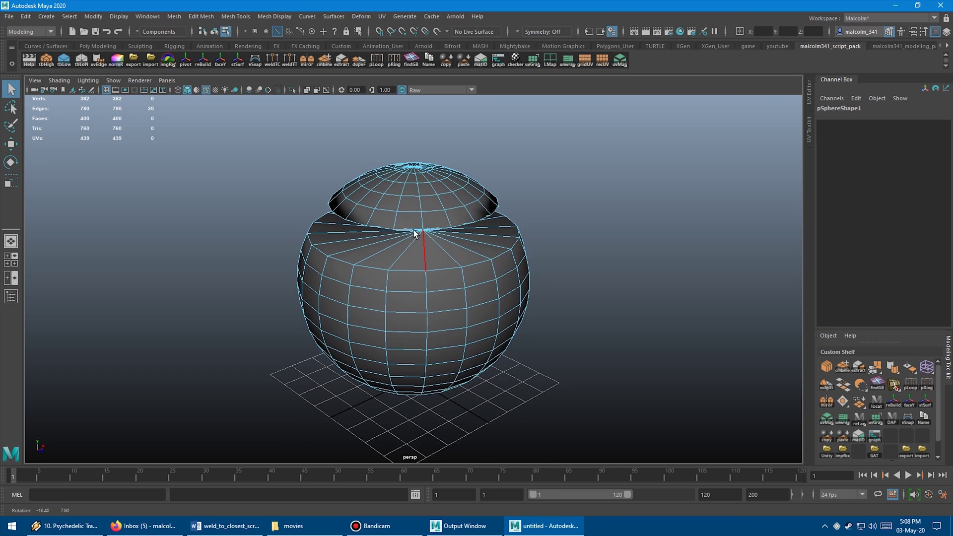
Select a two-by-two block of faces on the domed cap and weld their vertices to a target vertex beside the block
right_drag(418, 193, 416, 192)
shift+click(428, 204)
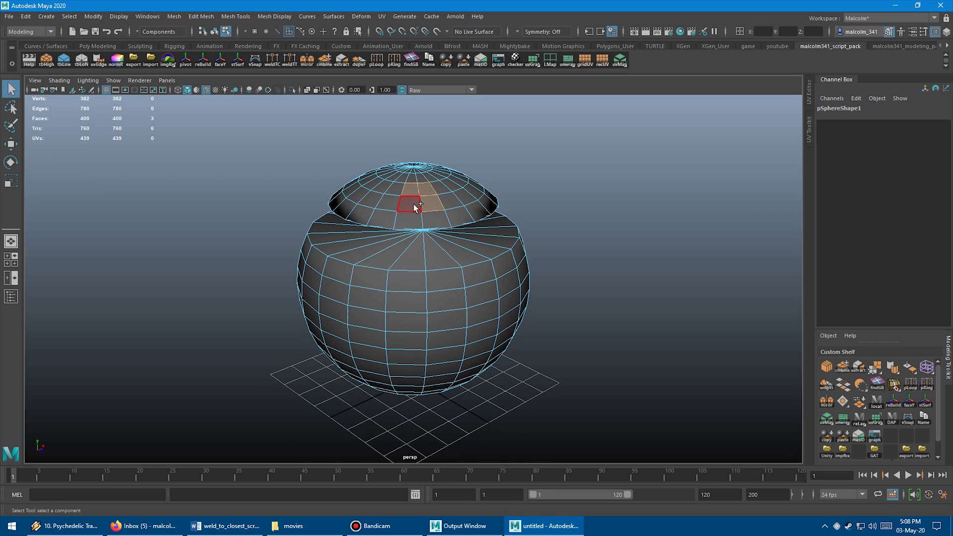
shift+click(414, 204)
click(290, 61)
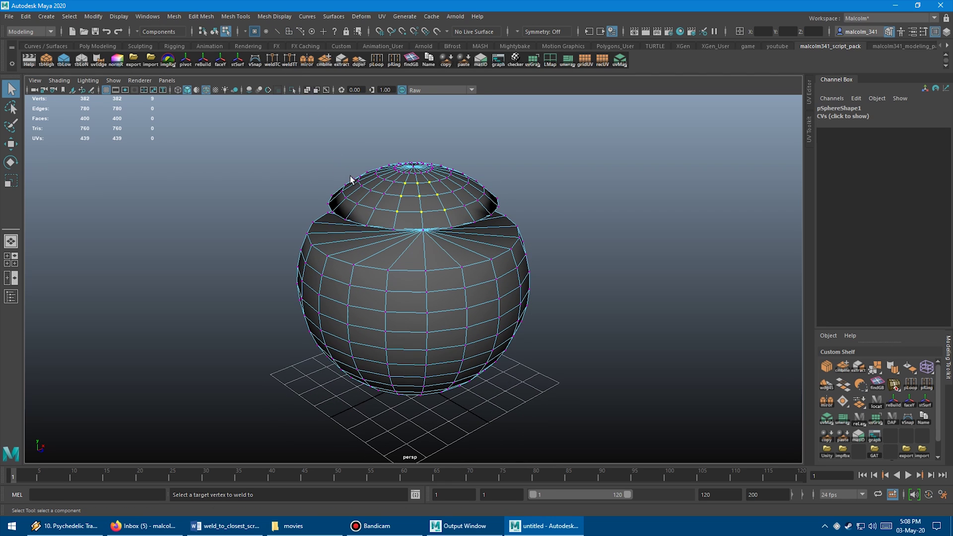
click(383, 195)
alt+drag(389, 207, 415, 203)
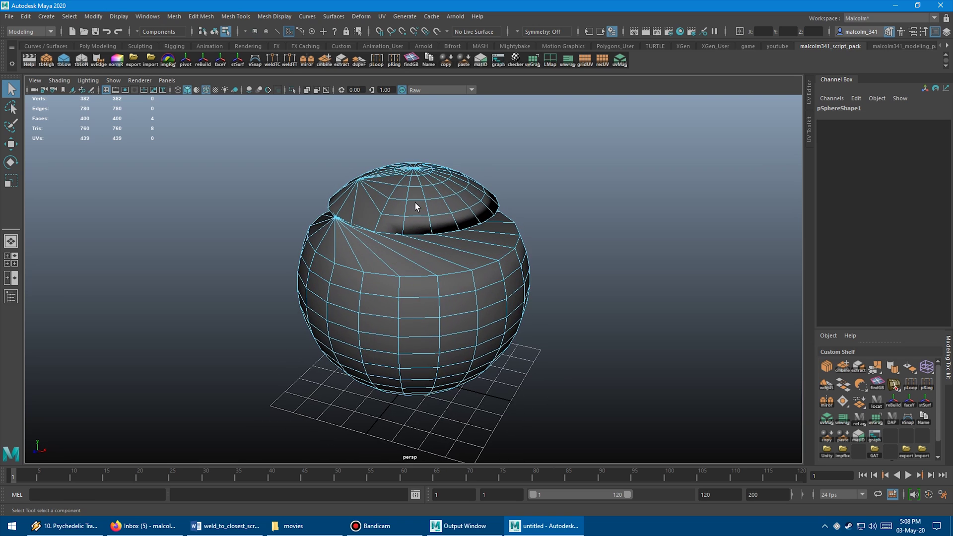
Select several adjacent vertices on the front of the cap and weld them to the target vertex in the neighbouring column
right_drag(415, 202, 376, 171)
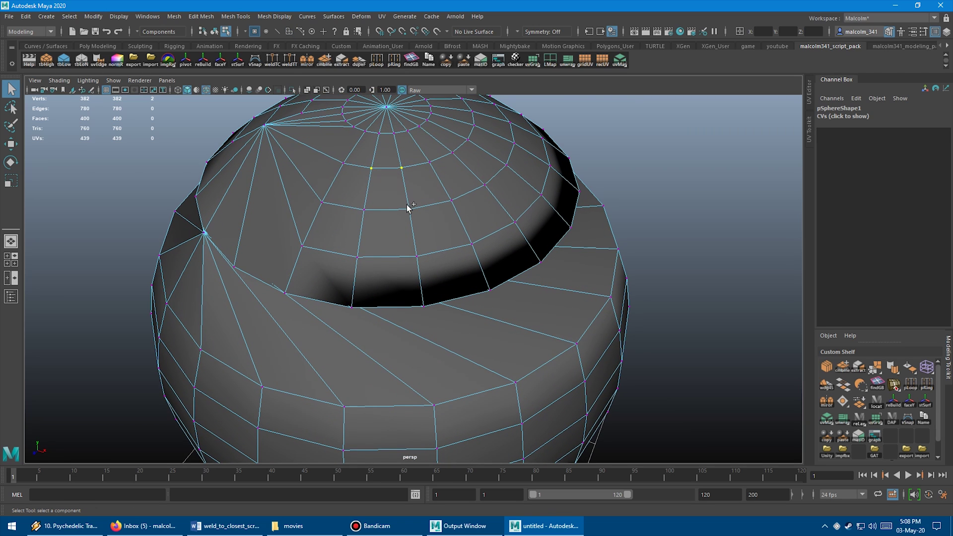
click(289, 61)
click(448, 200)
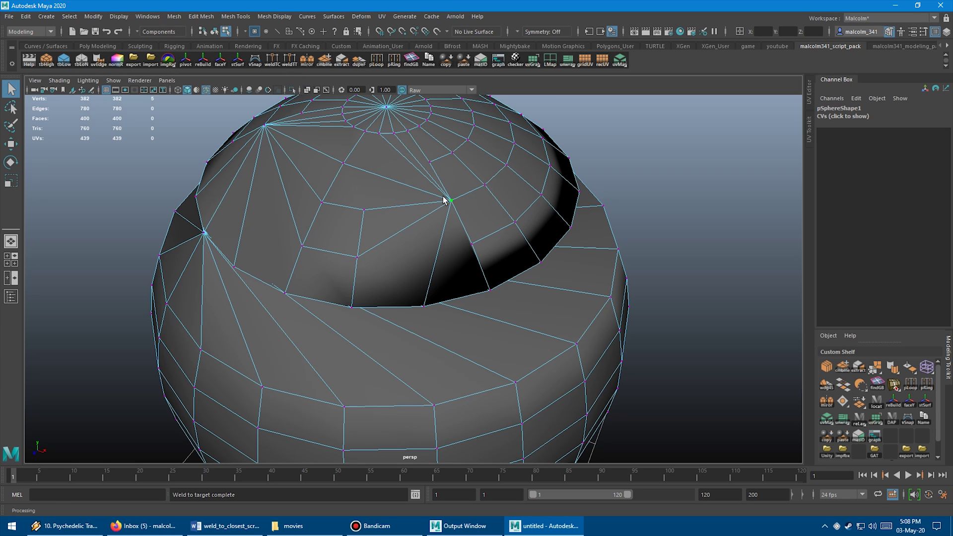
alt+drag(447, 197, 379, 215)
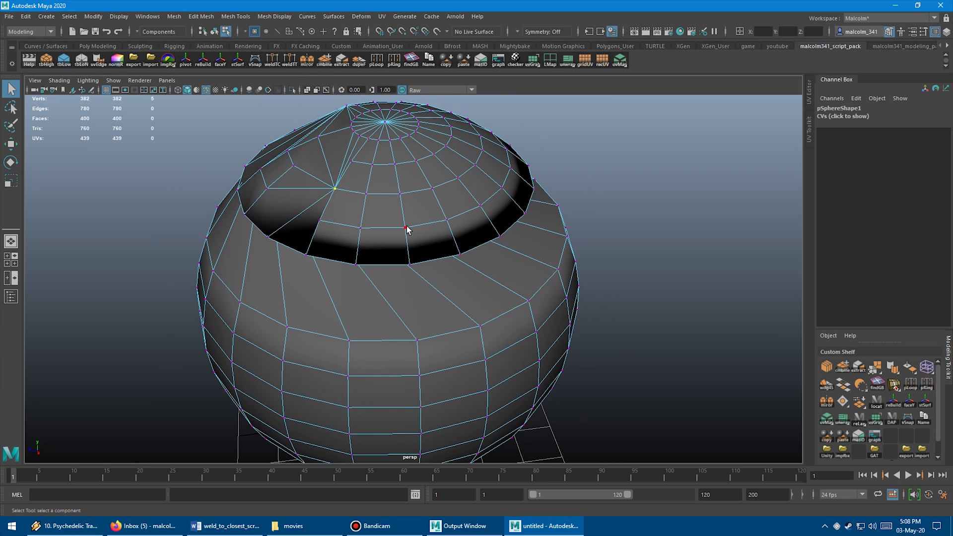
Select the single vertex beside the welded cluster on the cap and weld it to the next vertex along its row
alt+drag(439, 175, 380, 192)
alt+right_drag(380, 191, 441, 190)
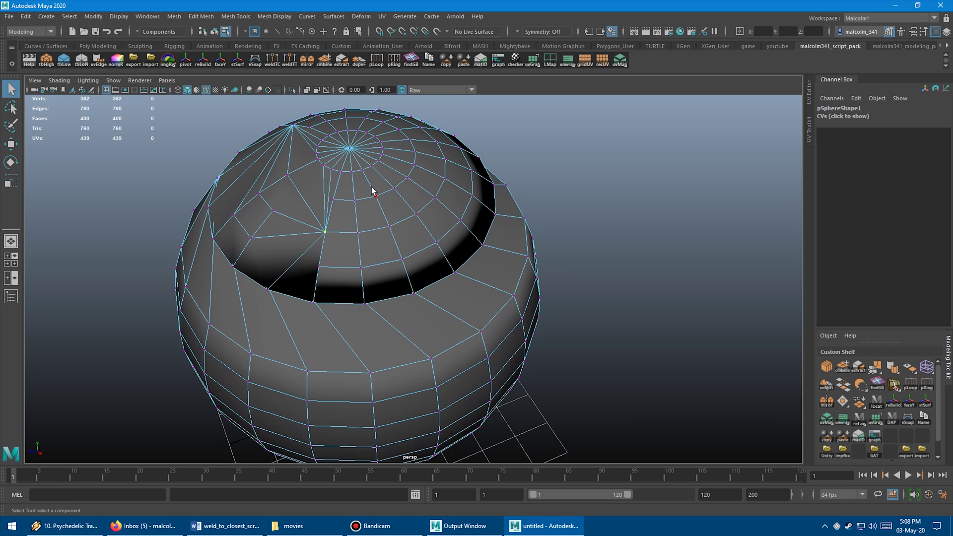
alt+drag(433, 232, 351, 202)
scroll(394, 223, up, 6)
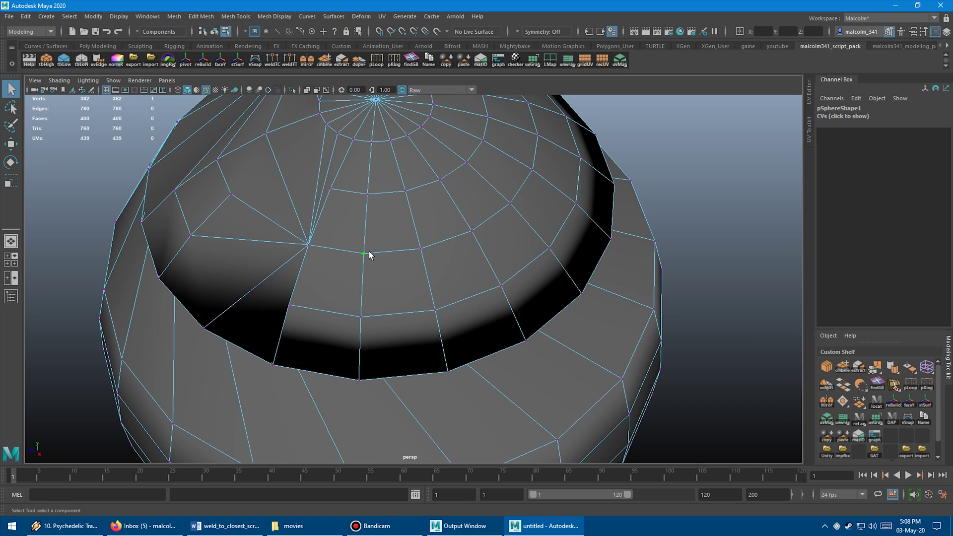
click(290, 62)
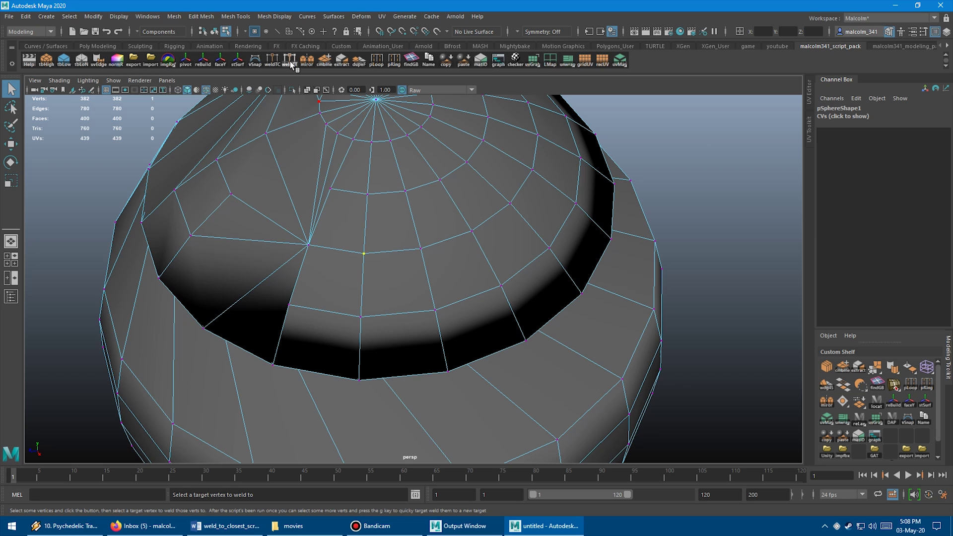
click(422, 249)
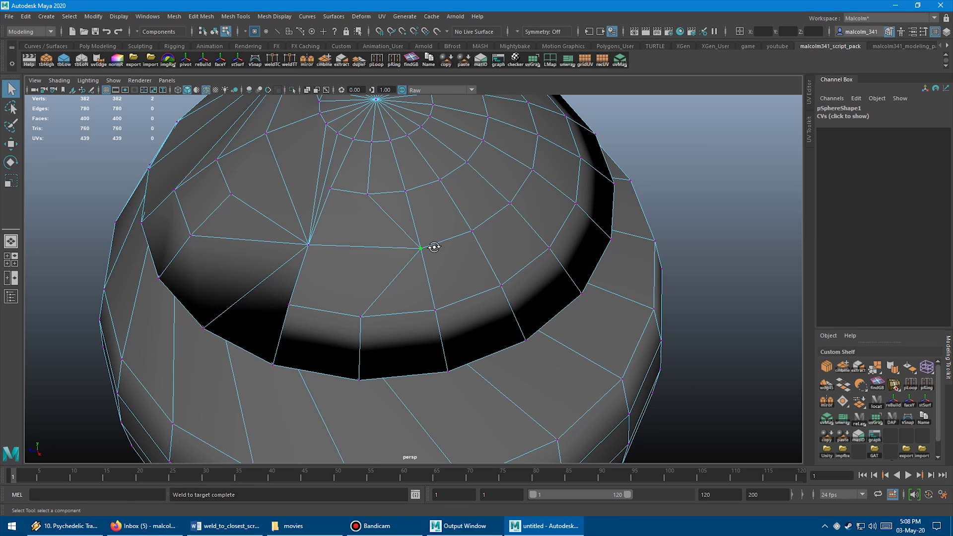
Select a vertex in the row above and repeat the weld to target onto successive neighbouring vertices along that row
alt+drag(435, 247, 415, 254)
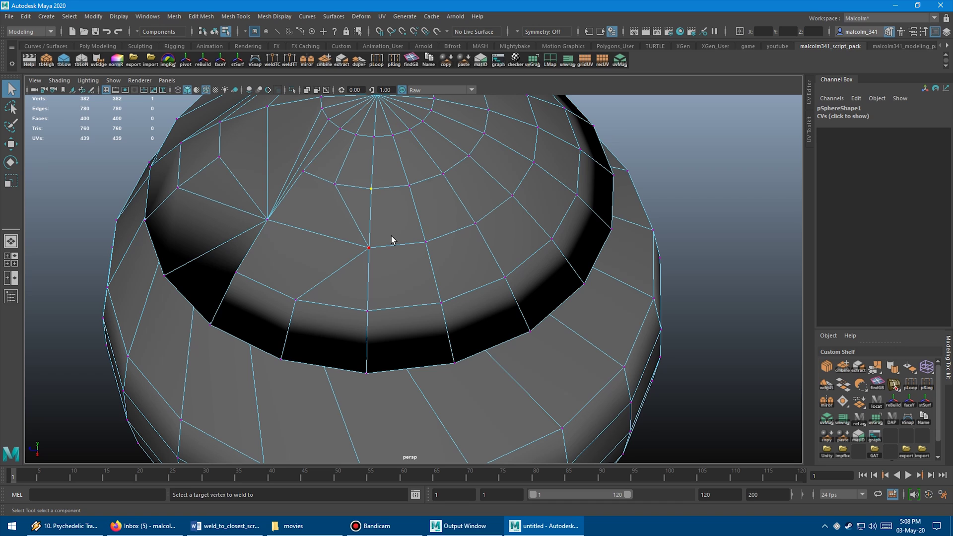
alt+drag(436, 210, 358, 249)
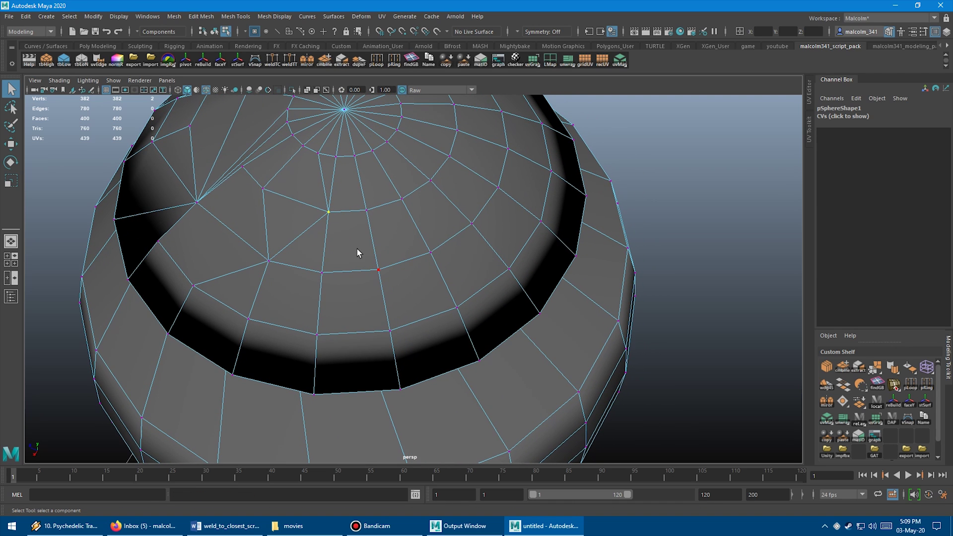
key(g)
click(368, 218)
key(g)
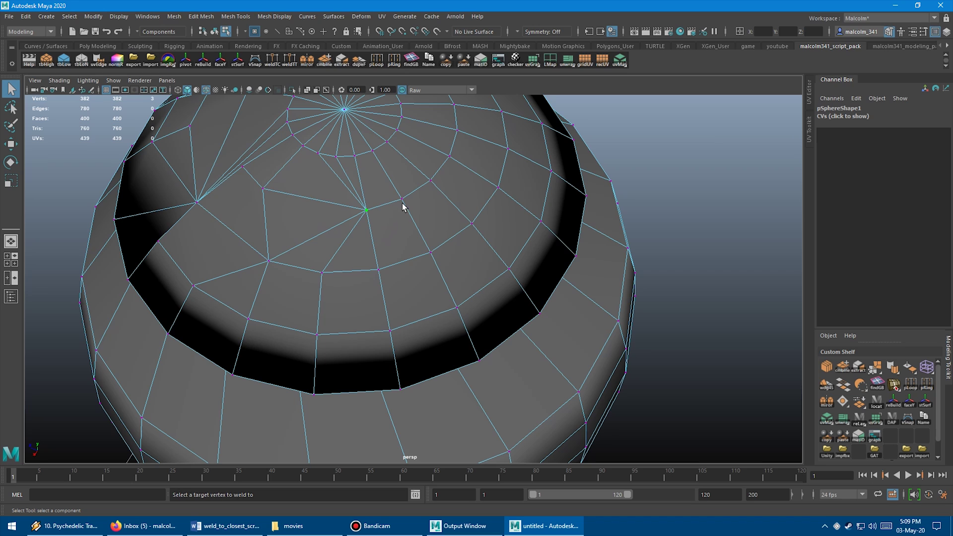
click(403, 204)
alt+drag(428, 192, 428, 241)
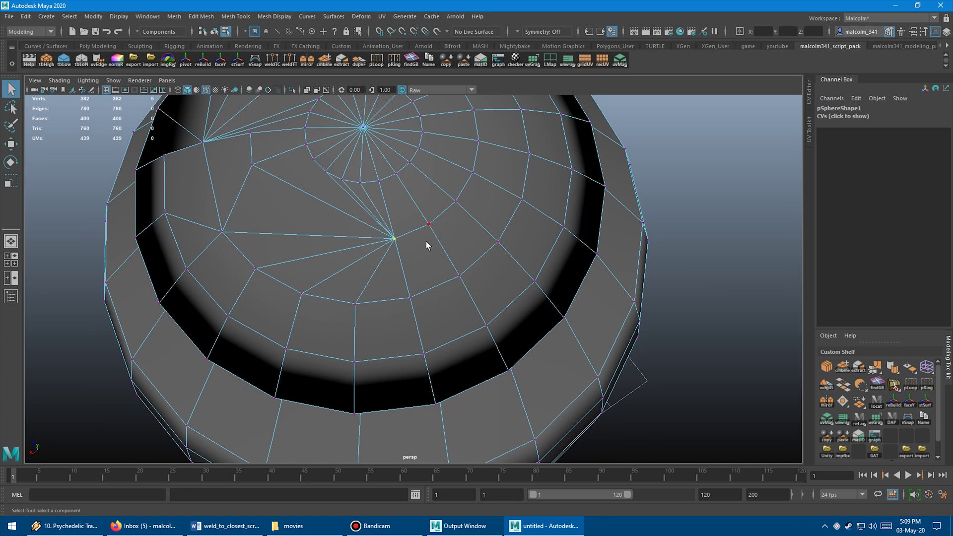
Continue welding the clustered vertex to target along its row on the cap, onto the next neighbouring vertices one after another
shift+click(429, 226)
key(g)
shift+click(457, 204)
key(g)
alt+drag(494, 234, 455, 248)
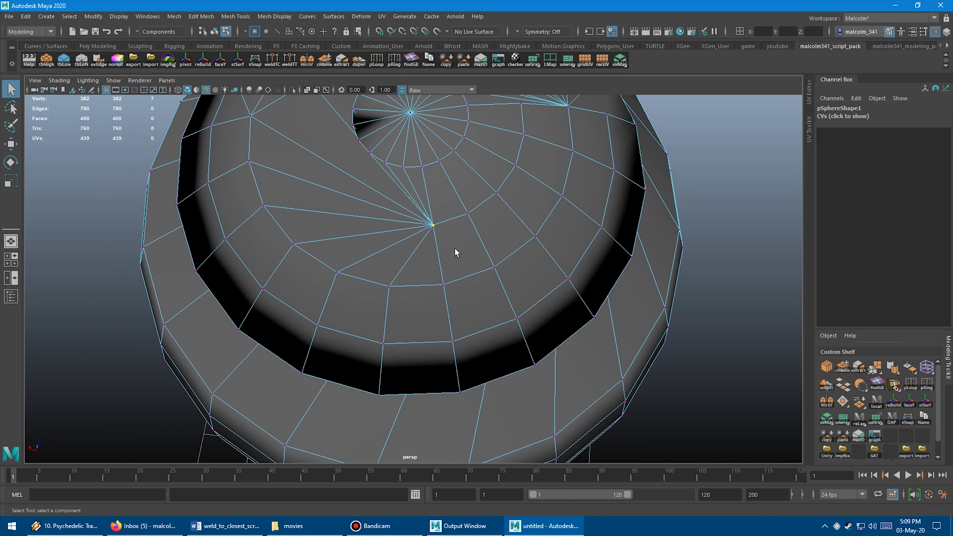
key(alt+w)
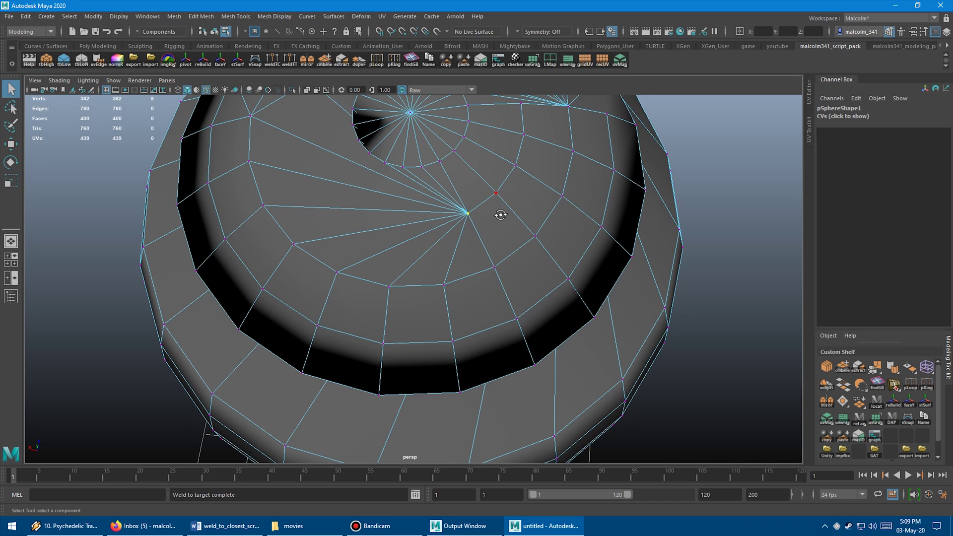
alt+drag(498, 204, 391, 239)
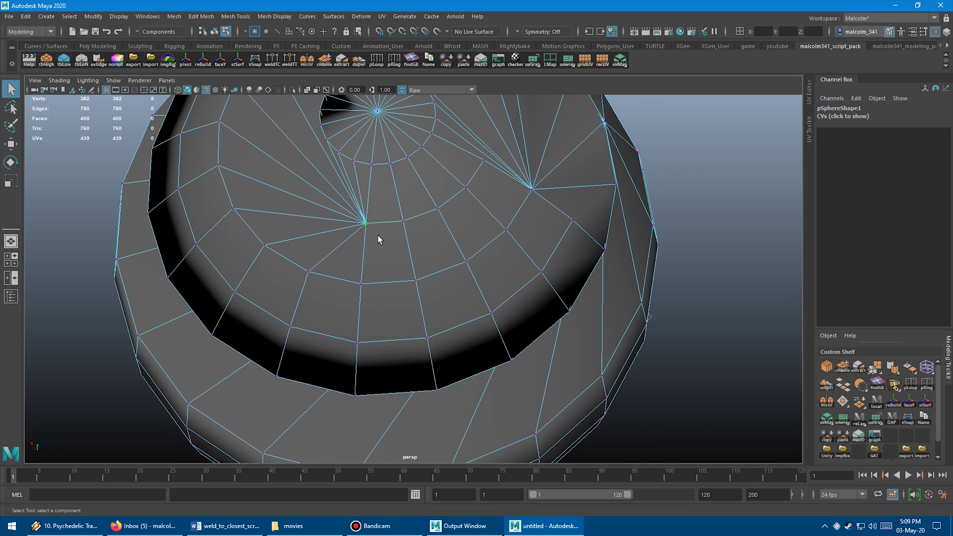
Repeat the weld to target onto the remaining vertices of the row, up to the one beside the existing fan of edges
key(g)
shift+click(404, 223)
mouse_move(437, 237)
alt+mouse_down()
mouse_move(416, 243)
mouse_move(427, 241)
alt+mouse_up()
key(g)
shift+click(425, 214)
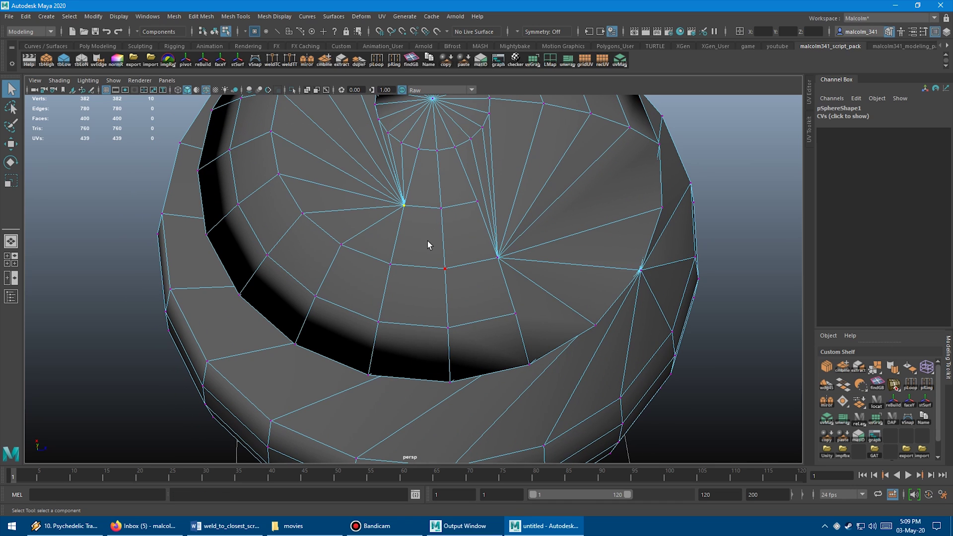
shift+click(441, 209)
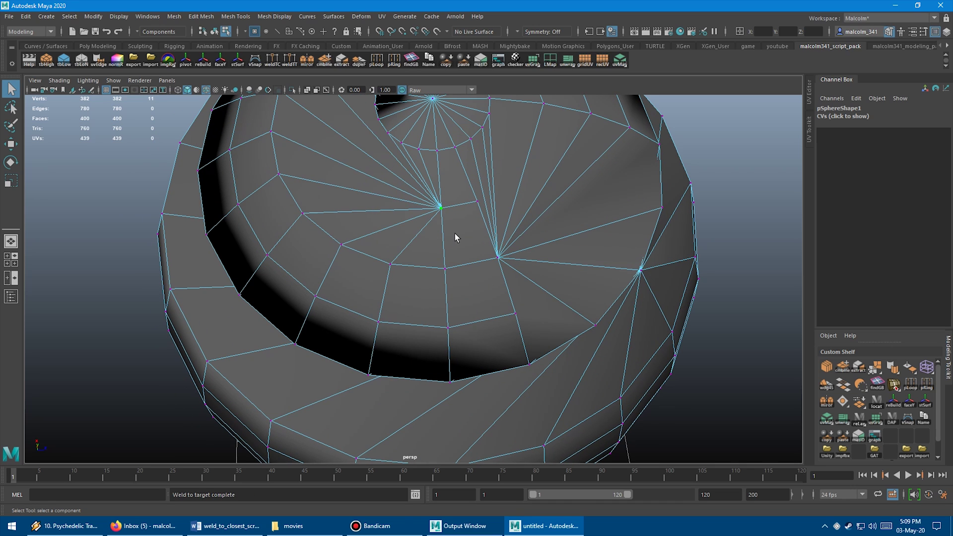
shift+click(475, 205)
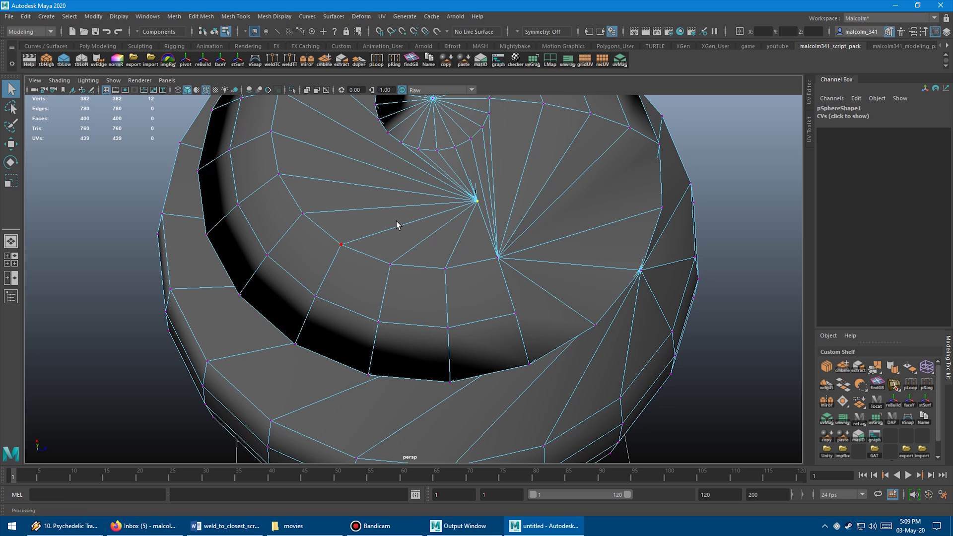
alt+drag(397, 221, 389, 233)
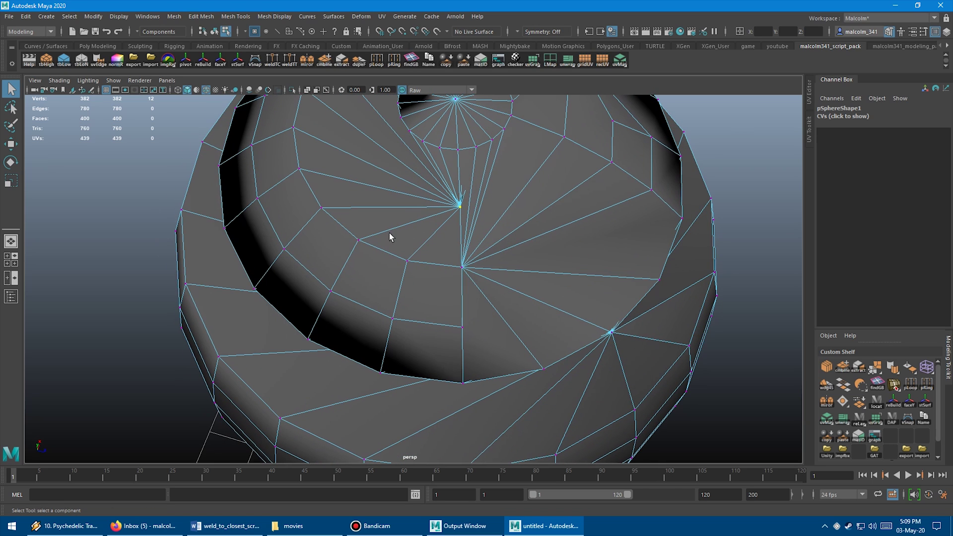
Move the fan vertex below the welded cluster close to its row neighbour and weld it to the closest vertex
key(w)
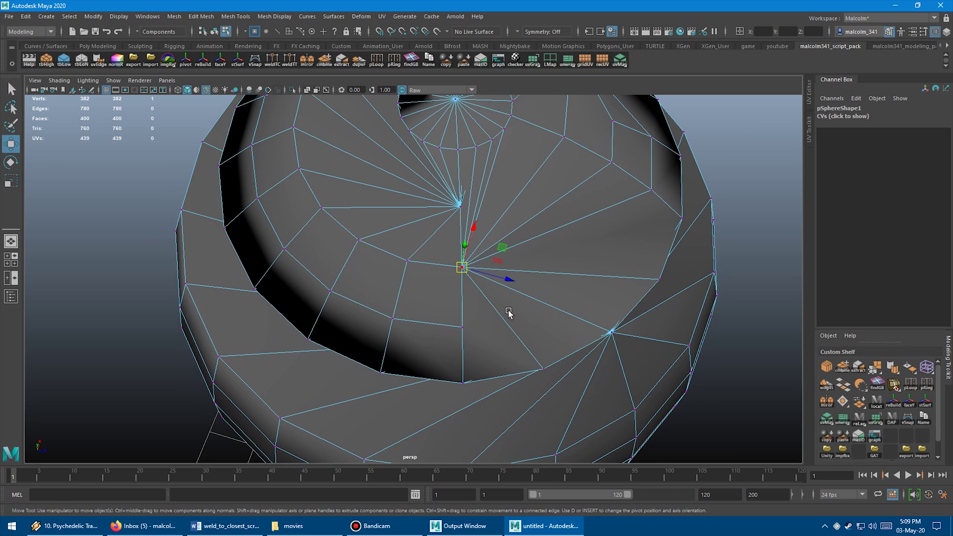
middle_drag(508, 313, 472, 312)
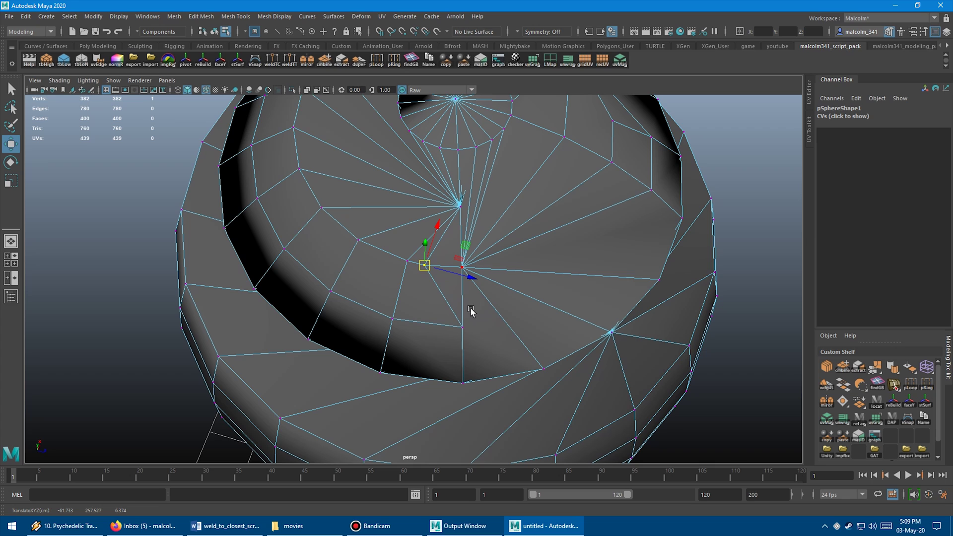
click(271, 63)
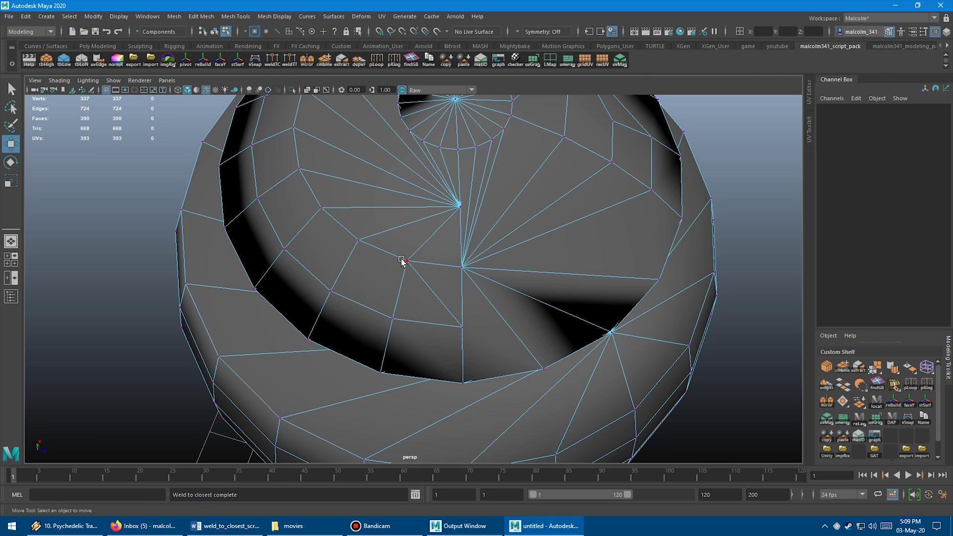
Move the next vertex in that row towards its neighbour and repeat the weld to closest, once more for the following vertex
alt+drag(367, 263, 412, 265)
click(450, 251)
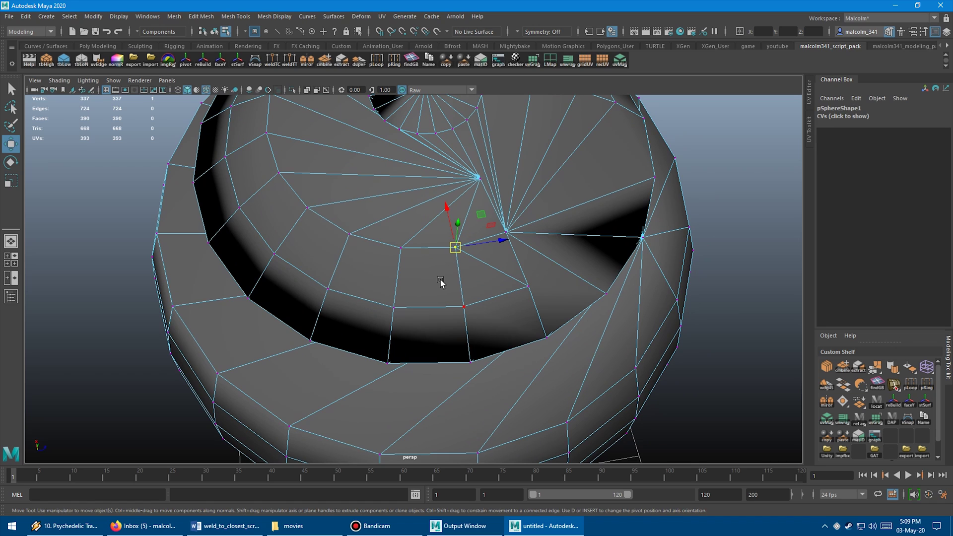
middle_drag(438, 278, 378, 278)
key(g)
click(401, 249)
key(g)
alt+drag(386, 290, 422, 291)
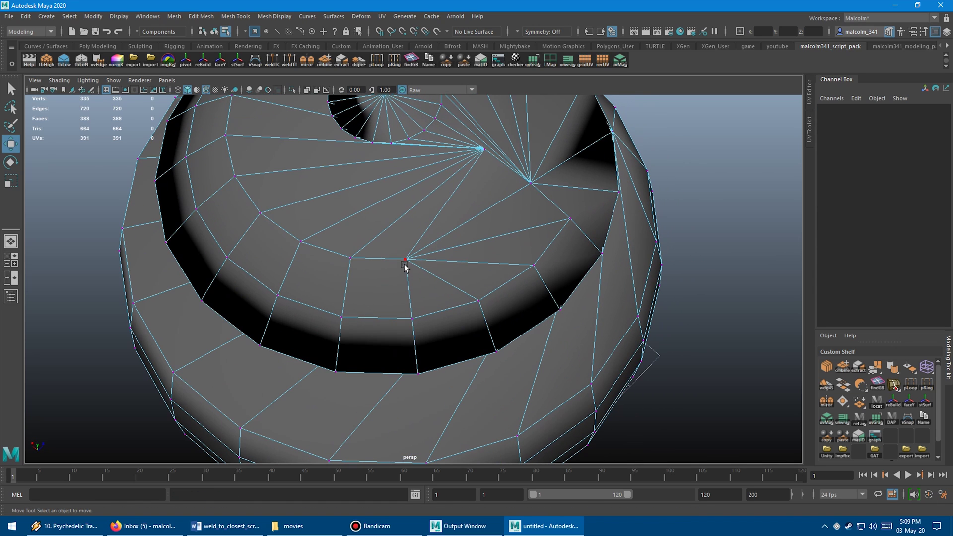
Continue around the cap's row, moving the welded vertex near each of the next four neighbours and repeating the weld to closest
click(406, 261)
middle_drag(417, 295, 351, 286)
key(g)
click(352, 260)
key(g)
alt+drag(357, 300, 391, 298)
click(349, 275)
middle_drag(383, 304, 343, 299)
key(g)
alt+drag(330, 297, 358, 294)
click(352, 284)
middle_drag(382, 312, 341, 309)
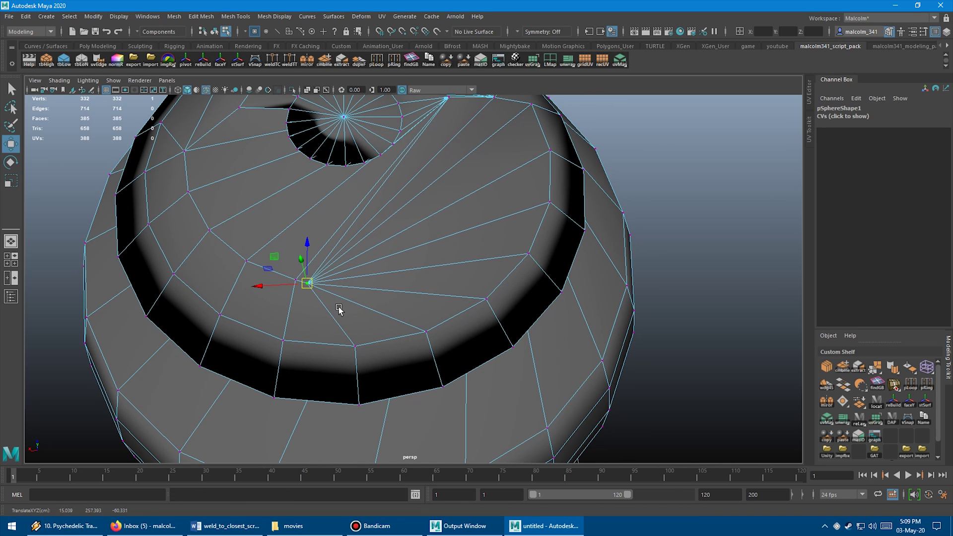
key(g)
alt+drag(380, 299, 369, 291)
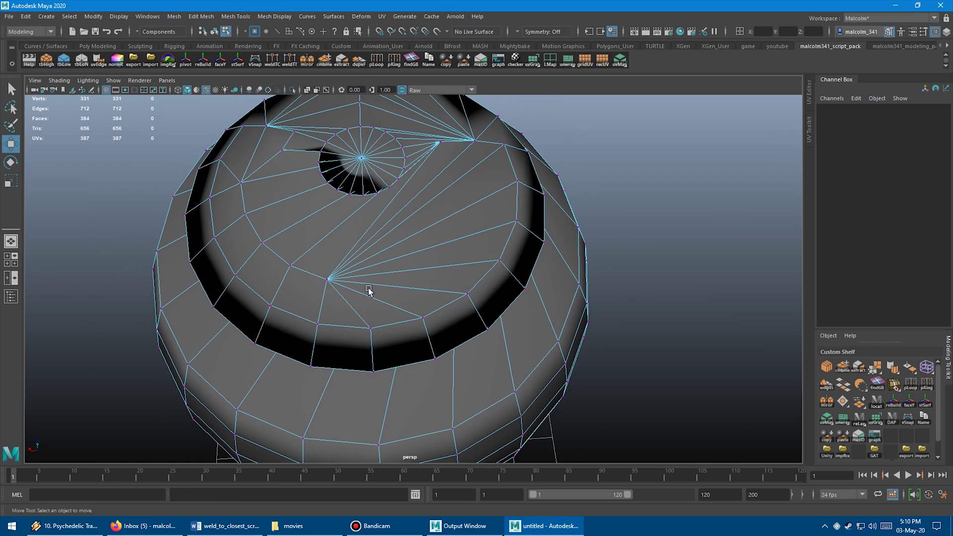
Orbit further around the cap and weld the fan's centre vertex to the closest vertex twice, moving it near each neighbour first
alt+right_drag(436, 289, 372, 290)
alt+drag(373, 289, 454, 282)
scroll(507, 297, up, 3)
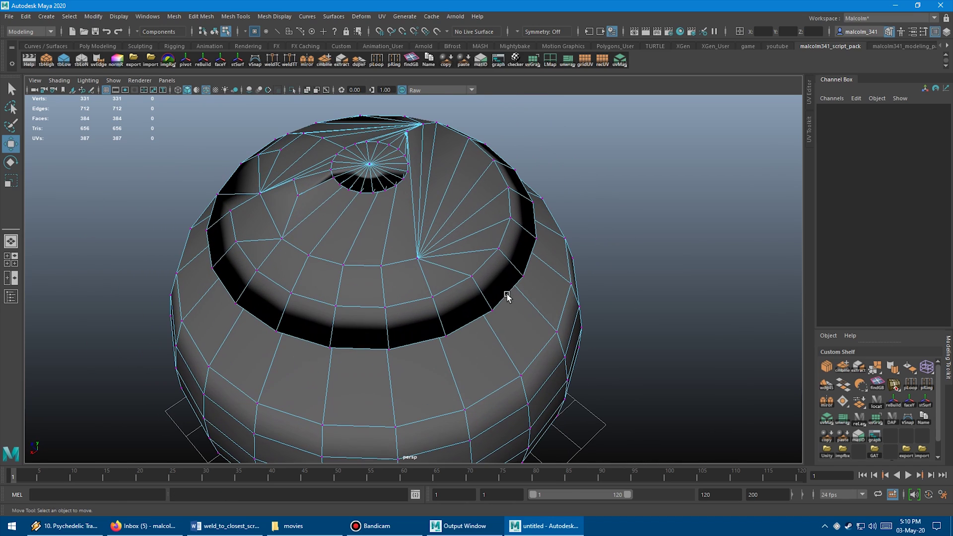
click(418, 256)
middle_drag(447, 286, 404, 291)
key(g)
click(381, 265)
key(ctrl+w)
alt+drag(421, 313, 333, 251)
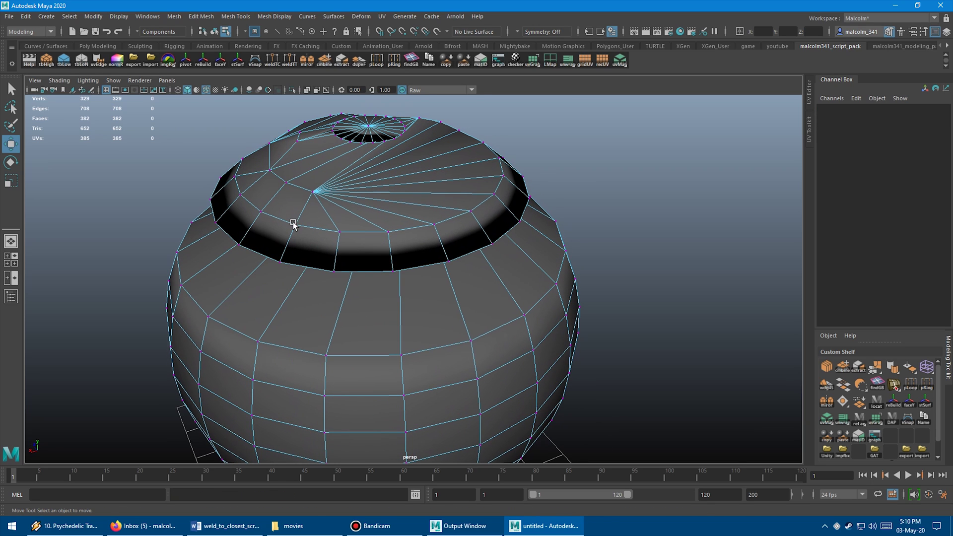
Select five adjacent vertices along the front of the cap's outer row, move them down near the rim and weld them to closest
click(295, 225)
shift+click(339, 232)
shift+click(389, 232)
shift+click(434, 225)
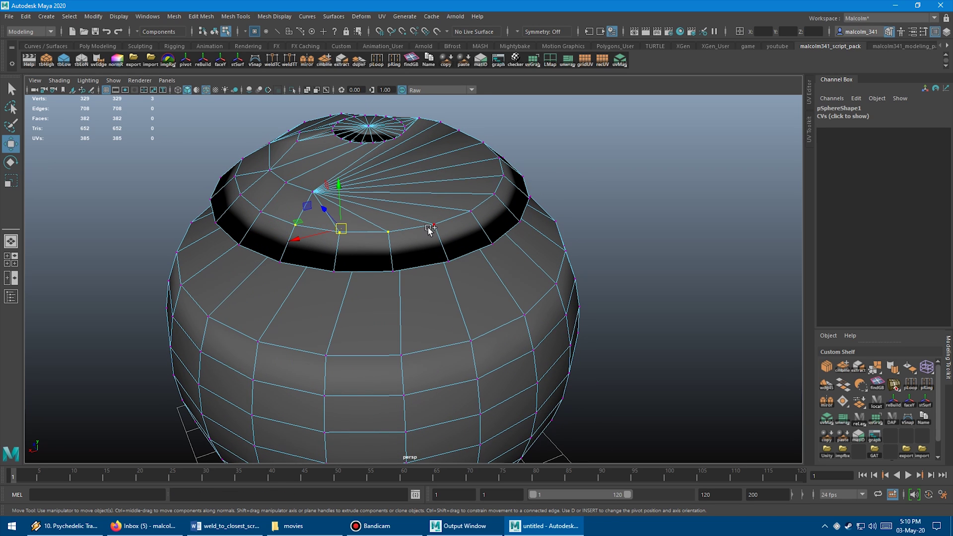
shift+click(468, 211)
alt+drag(496, 264, 479, 251)
alt+right_drag(479, 251, 488, 254)
middle_drag(473, 244, 477, 268)
key(r)
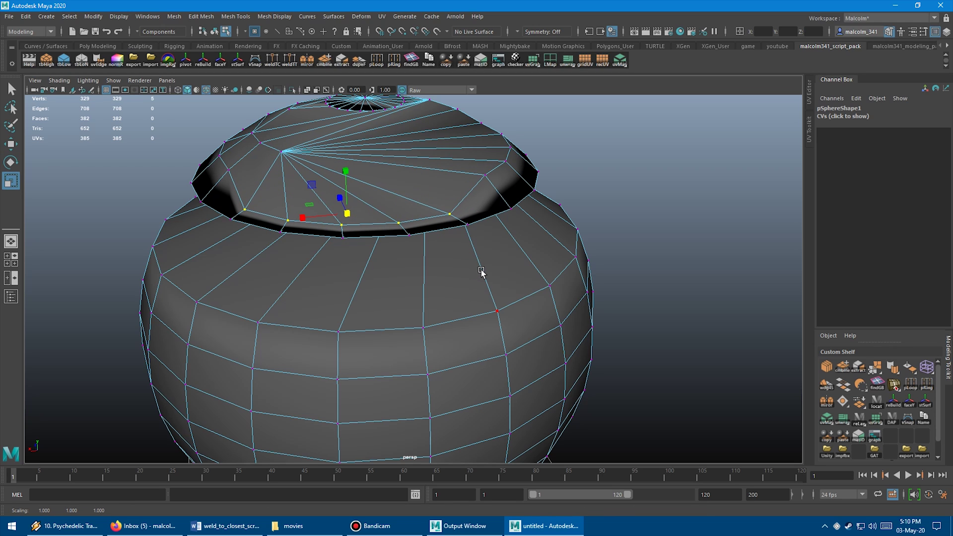
key(g)
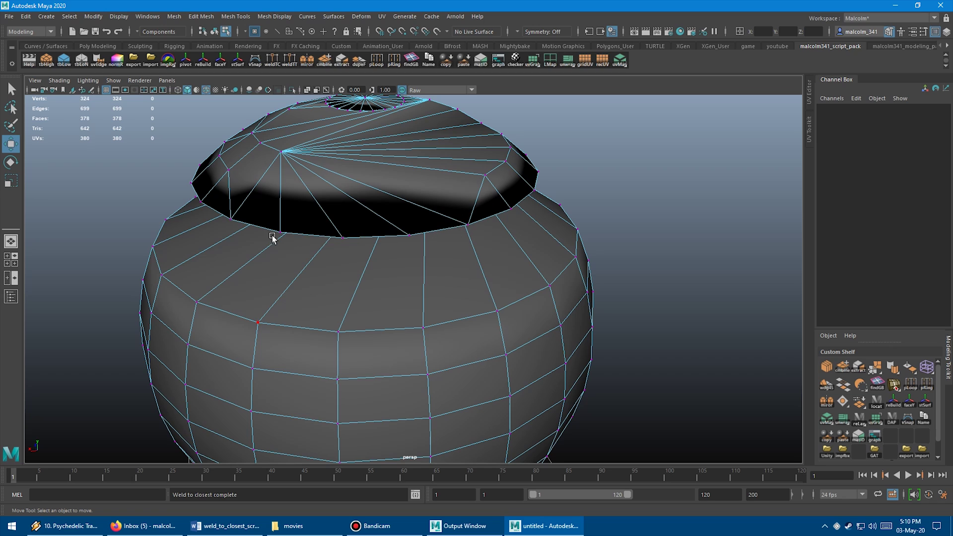
click(133, 192)
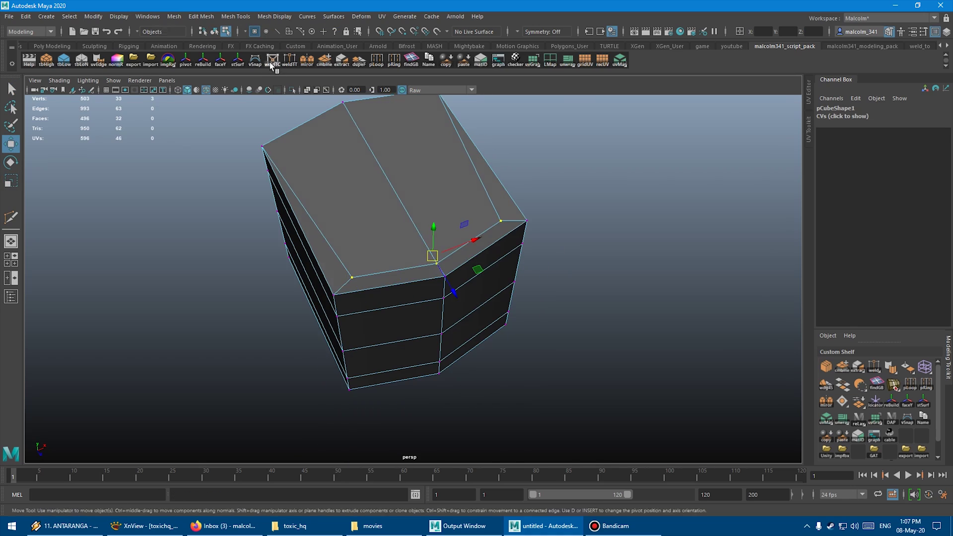
Weld the three selected vertices on the cube's upper face to closest, and weld an edge loop on the sphere to closest
click(271, 62)
alt+drag(369, 323, 476, 343)
double_click(369, 237)
click(270, 63)
key(g)
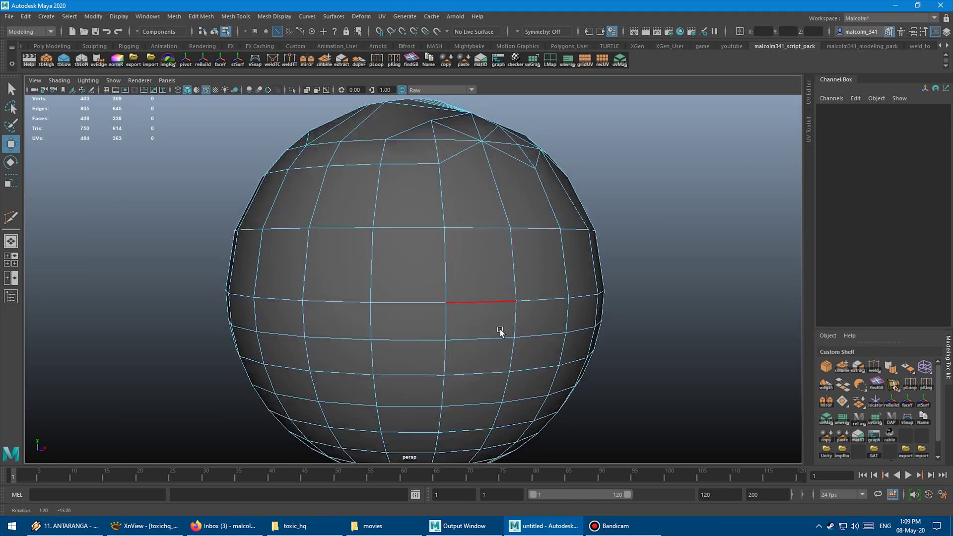
Collapse the disc by moving its vertices towards their neighbours and welding them
right_drag(431, 253, 432, 271)
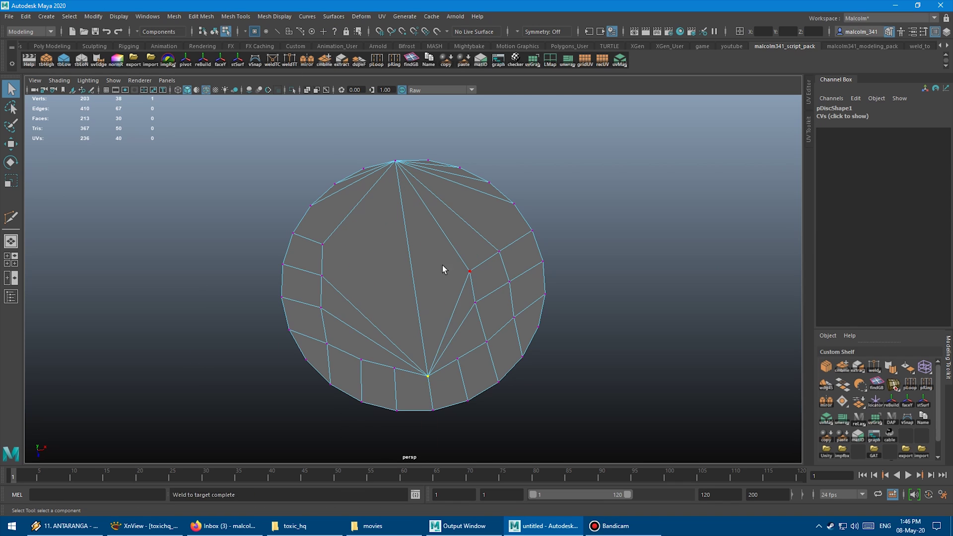
key(w)
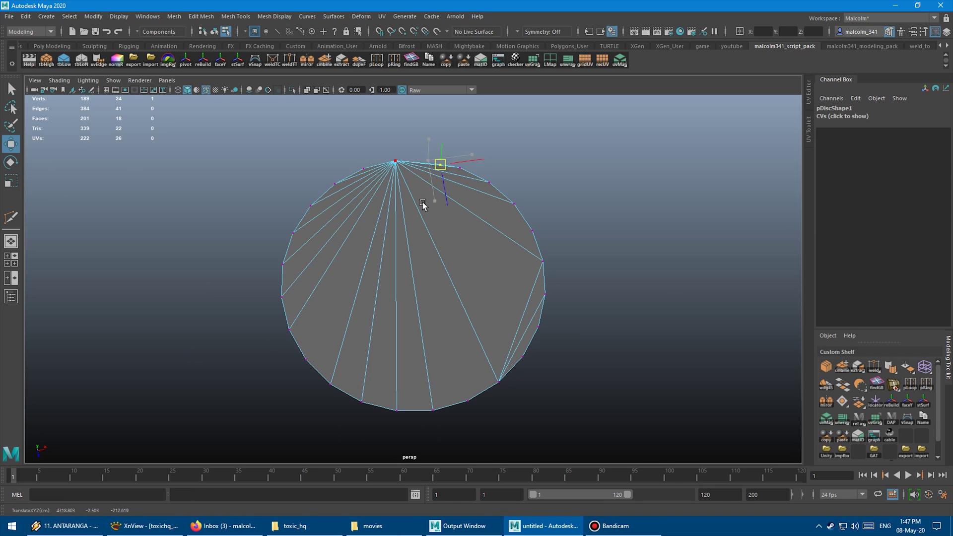
drag(499, 320, 407, 262)
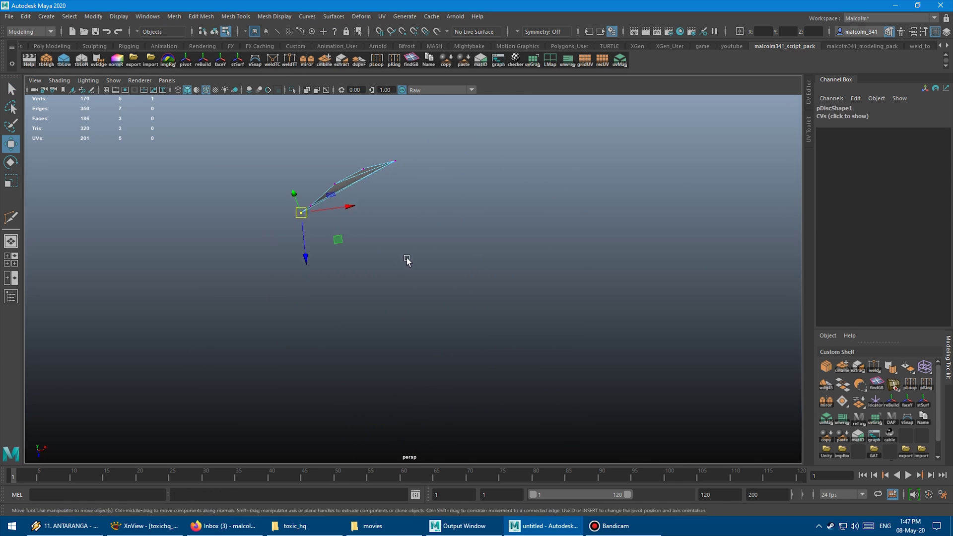